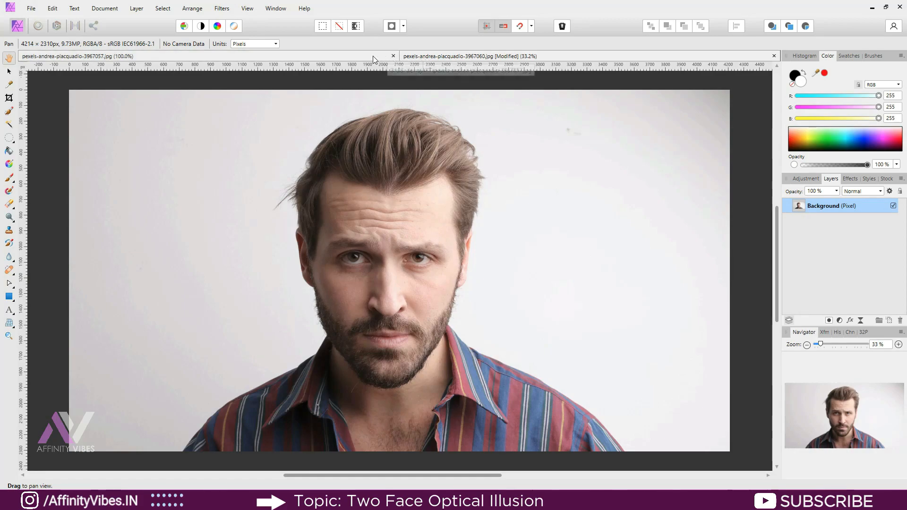
Crop the lower part off the side-face photo so it measures about 5564 x 2399 px
{"action": "left_click", "coordinate": [9, 97]}
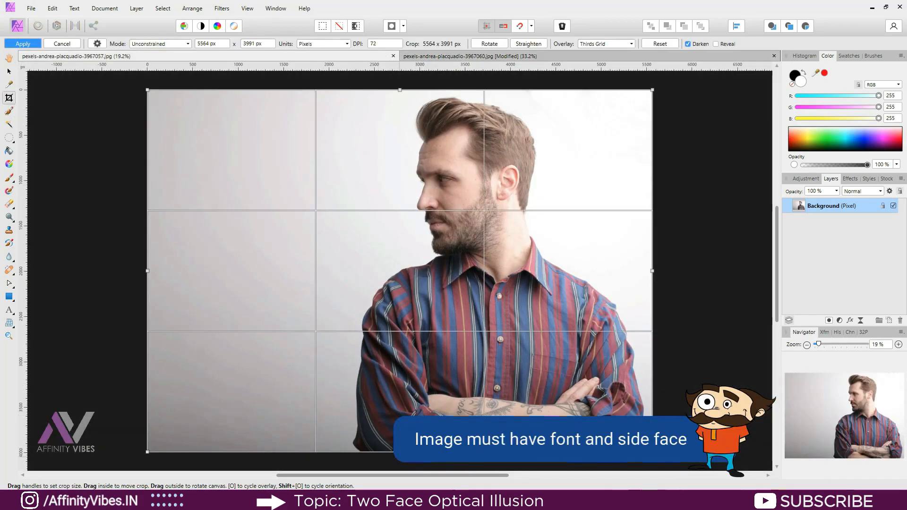
{"action": "left_click_drag", "start_coordinate": [399, 451], "coordinate": [407, 308]}
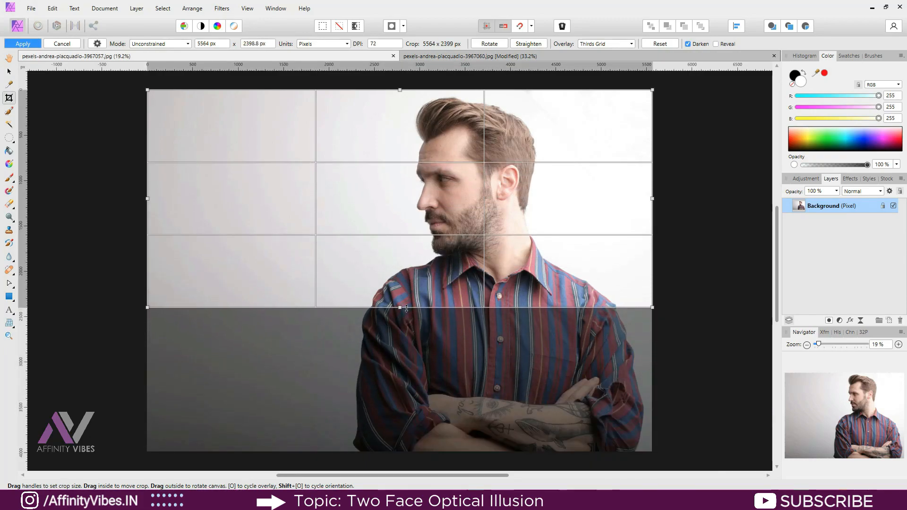
{"action": "left_click", "coordinate": [29, 44]}
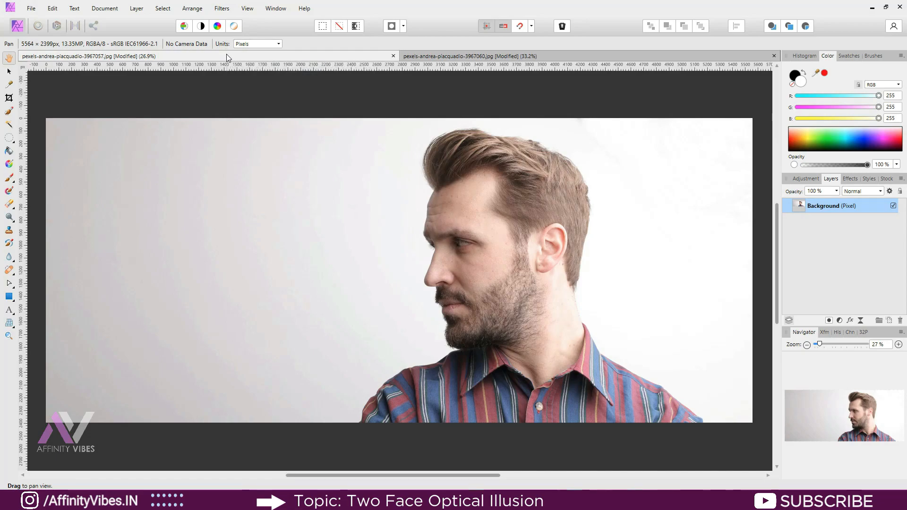
In the front-face photo, brush a selection over the man's hair, face and shirt, widening the Selection Brush to 47.4 px
{"action": "left_click", "coordinate": [476, 58]}
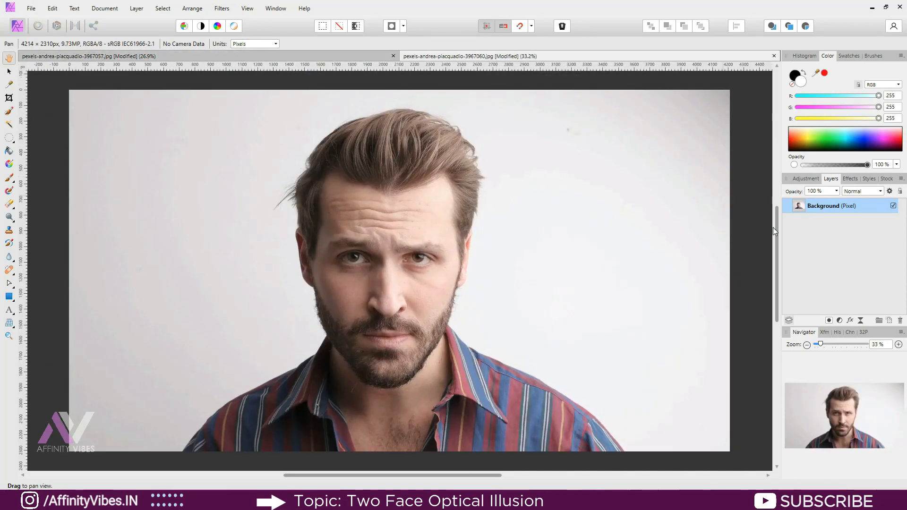
{"action": "left_click", "coordinate": [9, 112]}
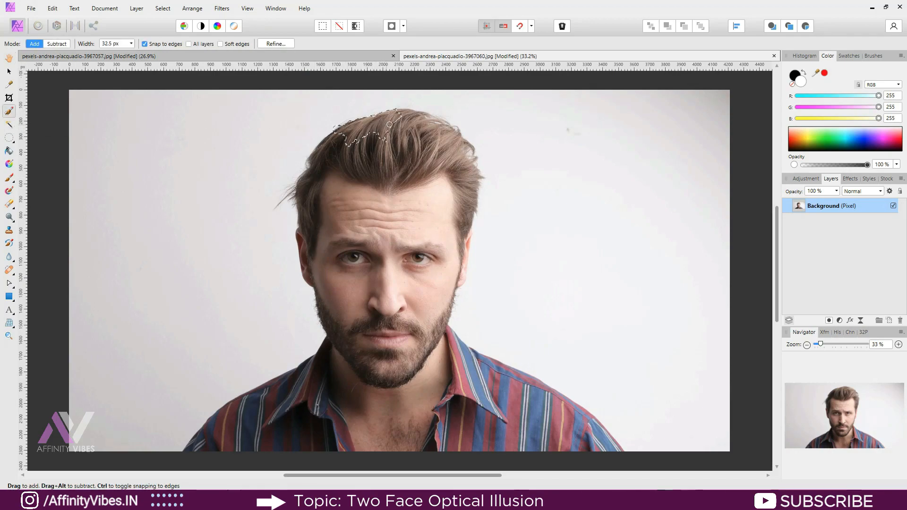
{"action": "mouse_move", "coordinate": [441, 241]}
{"action": "left_mouse_down"}
{"action": "mouse_move", "coordinate": [399, 217]}
{"action": "mouse_move", "coordinate": [392, 330]}
{"action": "mouse_move", "coordinate": [262, 441]}
{"action": "mouse_move", "coordinate": [203, 442]}
{"action": "mouse_move", "coordinate": [303, 392]}
{"action": "mouse_move", "coordinate": [338, 359]}
{"action": "mouse_move", "coordinate": [307, 218]}
{"action": "mouse_move", "coordinate": [322, 185]}
{"action": "mouse_move", "coordinate": [377, 236]}
{"action": "mouse_move", "coordinate": [363, 311]}
{"action": "left_mouse_up"}
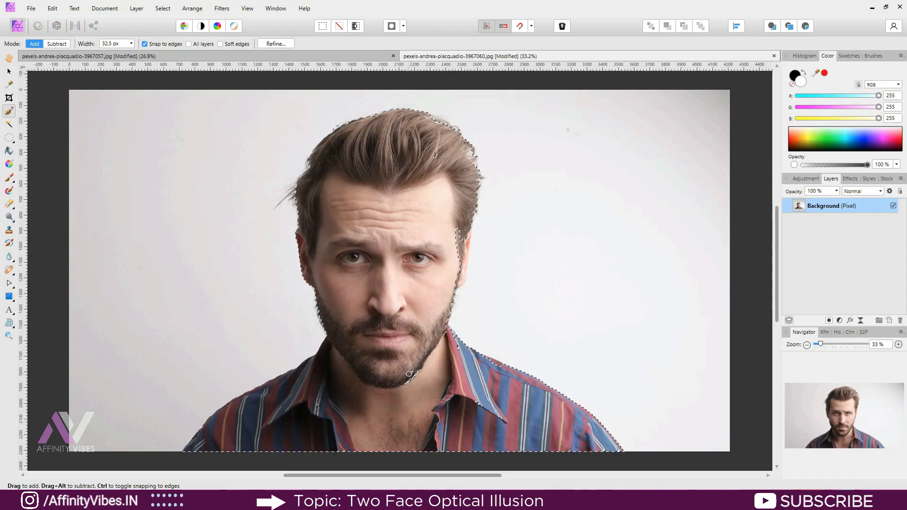
{"action": "key", "text": "]"}
{"action": "key", "text": "]"}
{"action": "key", "text": "]"}
{"action": "key", "text": "]"}
{"action": "key", "text": "]"}
{"action": "key", "text": "]"}
{"action": "mouse_move", "coordinate": [408, 373]}
{"action": "left_mouse_down"}
{"action": "mouse_move", "coordinate": [441, 411]}
{"action": "mouse_move", "coordinate": [514, 418]}
{"action": "left_mouse_up"}
{"action": "key", "text": "q"}
{"action": "key", "text": "q"}
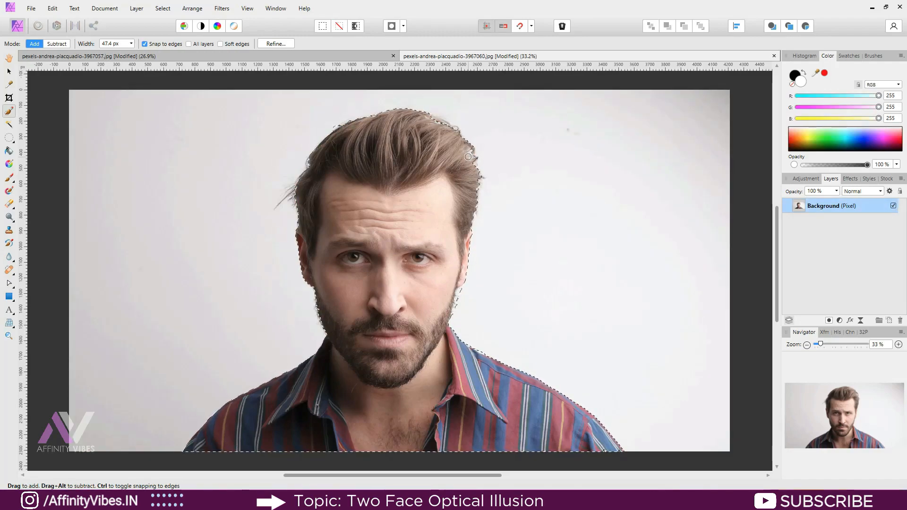
Correct the selection edge between the ear and collar along the bearded jaw, and check it with the quick mask
{"action": "key", "text": "ctrl+minus"}
{"action": "key", "text": "ctrl+1"}
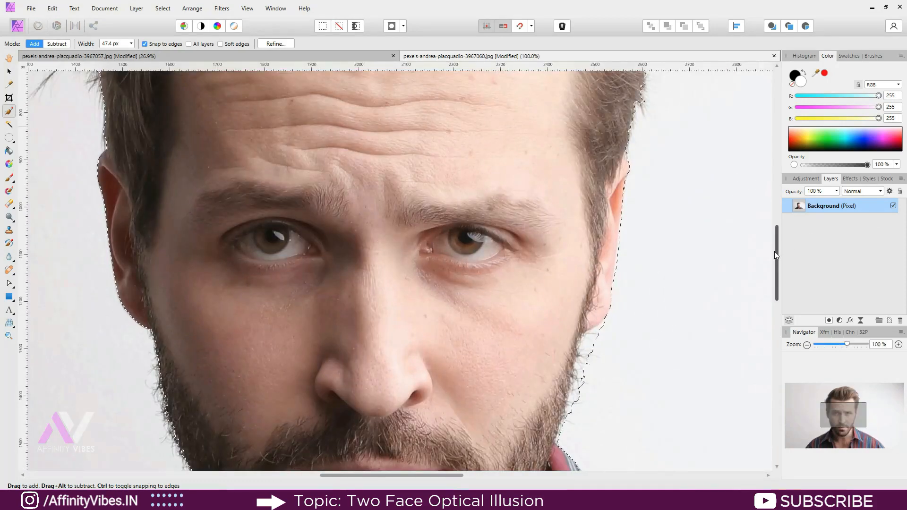
{"action": "scroll", "coordinate": [622, 245], "scroll_direction": "down", "scroll_amount": 3}
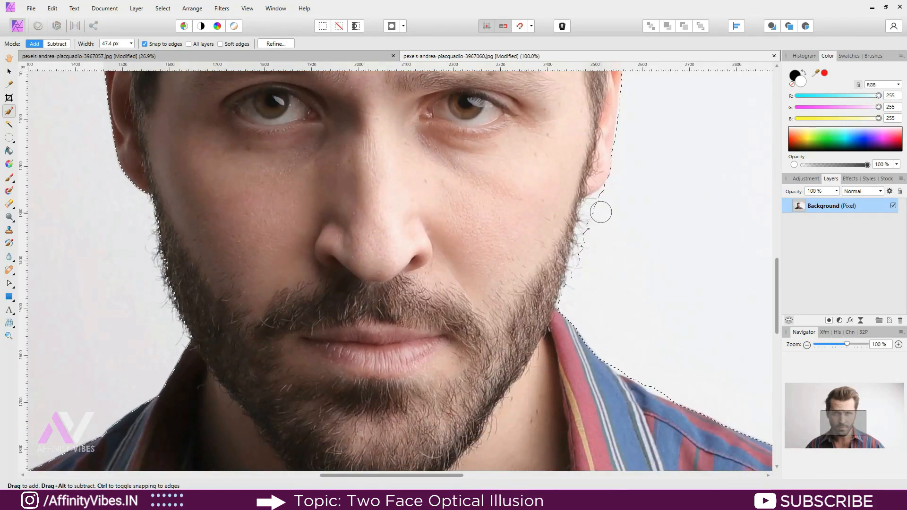
{"action": "mouse_move", "coordinate": [607, 205]}
{"action": "left_mouse_down"}
{"action": "mouse_move", "coordinate": [589, 221]}
{"action": "mouse_move", "coordinate": [575, 293]}
{"action": "left_mouse_up"}
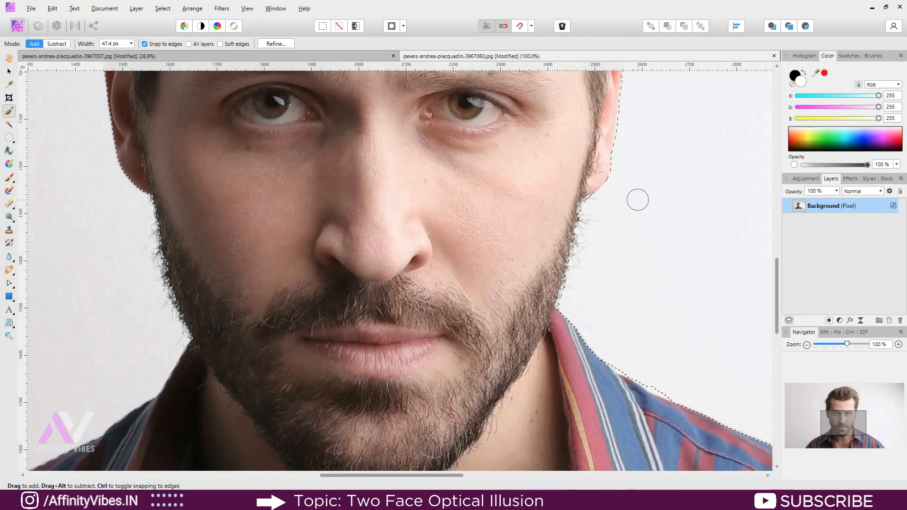
{"action": "key", "text": "ctrl+0"}
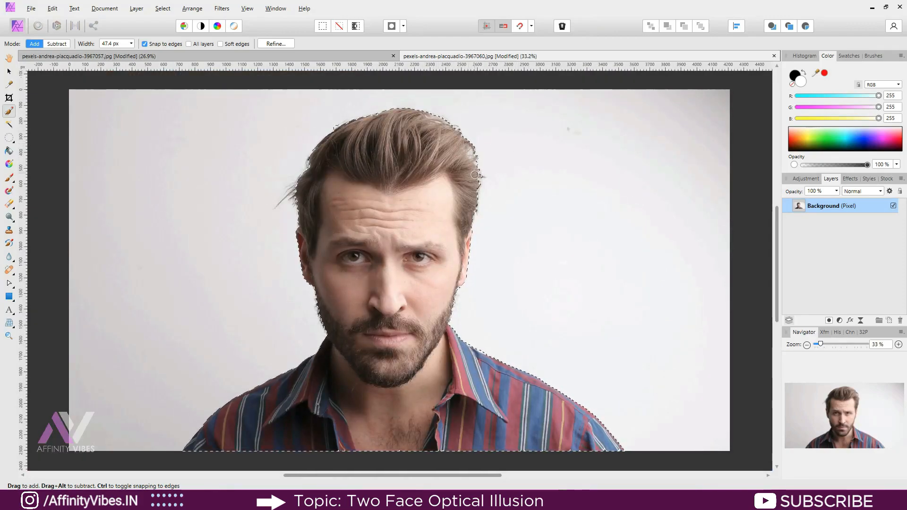
{"action": "key", "text": "q"}
{"action": "key", "text": "q"}
Start refining the front-face selection, move the dialog off the face and set the output to Mask
{"action": "left_click", "coordinate": [275, 44]}
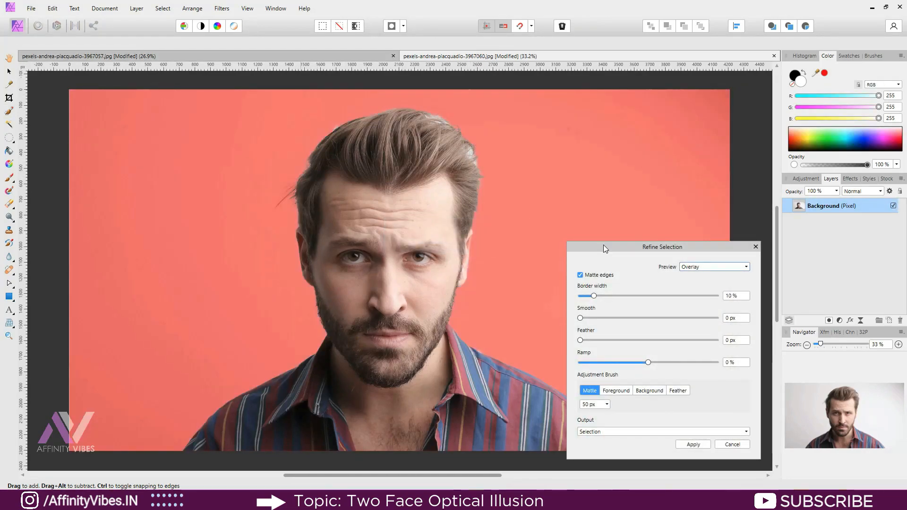
{"action": "left_click_drag", "start_coordinate": [602, 244], "coordinate": [559, 74]}
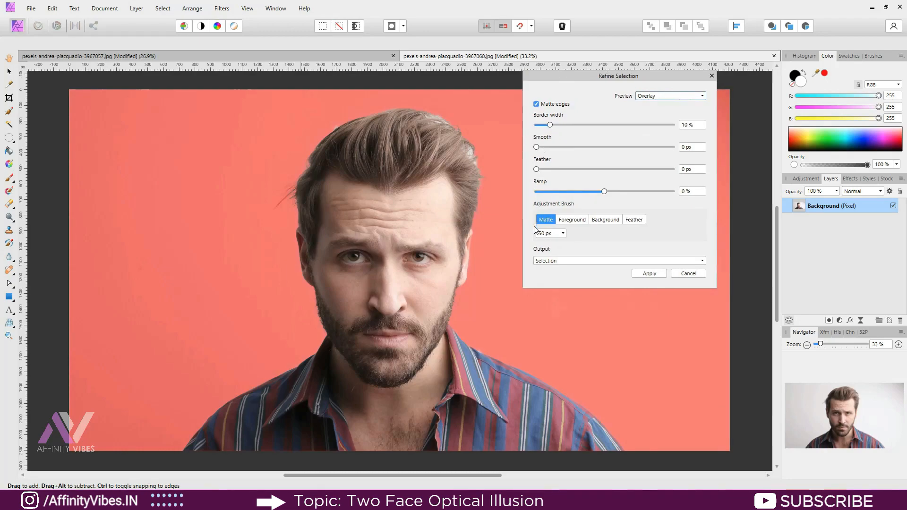
{"action": "left_click", "coordinate": [554, 265]}
{"action": "left_click", "coordinate": [555, 280]}
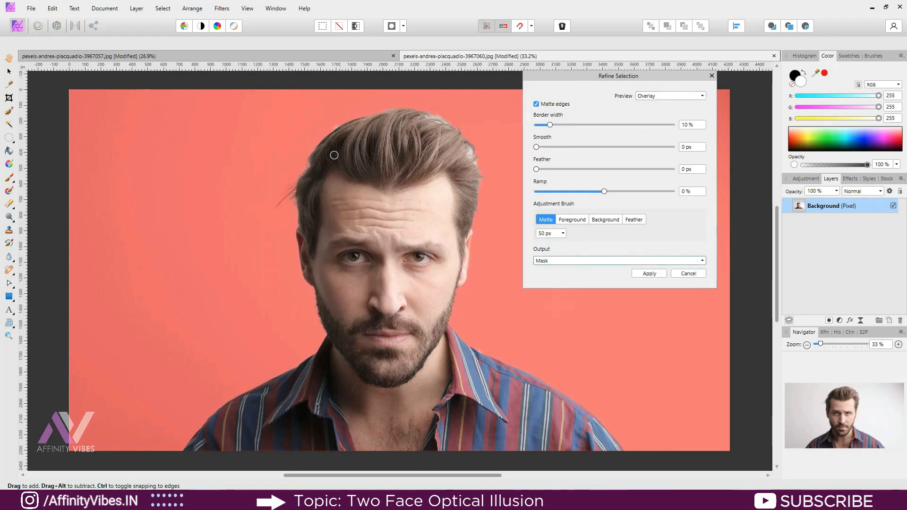
Refine the hair and beard edges with a 66 px Matte adjustment brush and apply the result as a mask
{"action": "key", "text": "bracketright"}
{"action": "key", "text": "bracketright"}
{"action": "key", "text": "bracketright"}
{"action": "left_click_drag", "start_coordinate": [298, 220], "coordinate": [309, 165]}
{"action": "mouse_move", "coordinate": [368, 117]}
{"action": "left_mouse_down"}
{"action": "mouse_move", "coordinate": [420, 111]}
{"action": "mouse_move", "coordinate": [447, 124]}
{"action": "mouse_move", "coordinate": [470, 152]}
{"action": "mouse_move", "coordinate": [477, 187]}
{"action": "mouse_move", "coordinate": [470, 226]}
{"action": "left_mouse_up"}
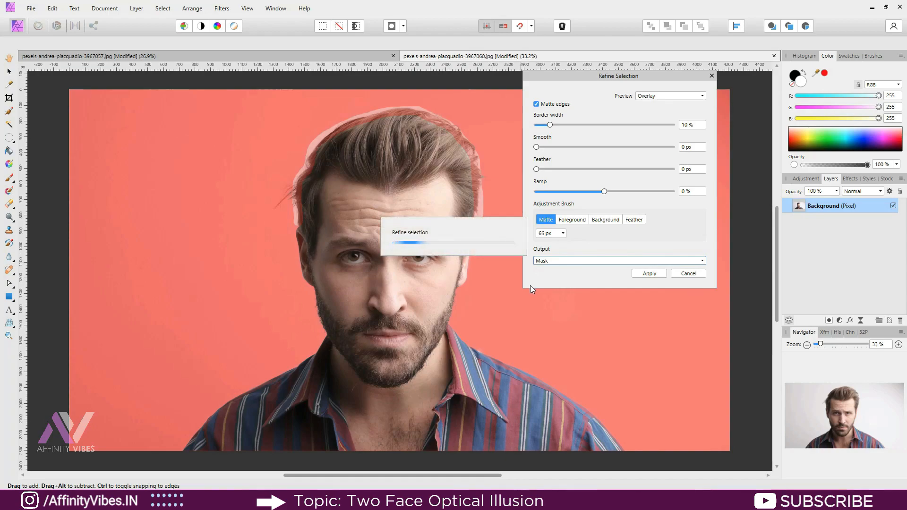
{"action": "left_click_drag", "start_coordinate": [459, 293], "coordinate": [453, 314]}
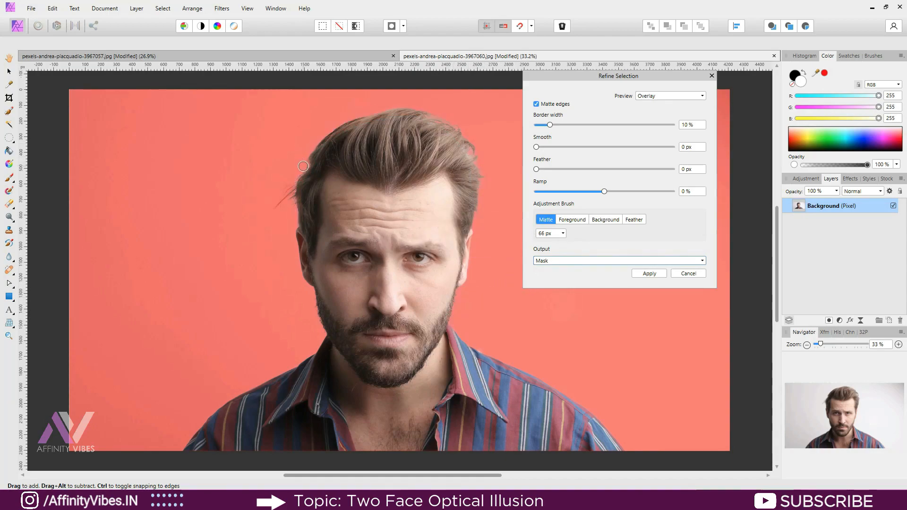
{"action": "mouse_move", "coordinate": [307, 168]}
{"action": "left_mouse_down"}
{"action": "mouse_move", "coordinate": [324, 137]}
{"action": "mouse_move", "coordinate": [407, 109]}
{"action": "left_mouse_up"}
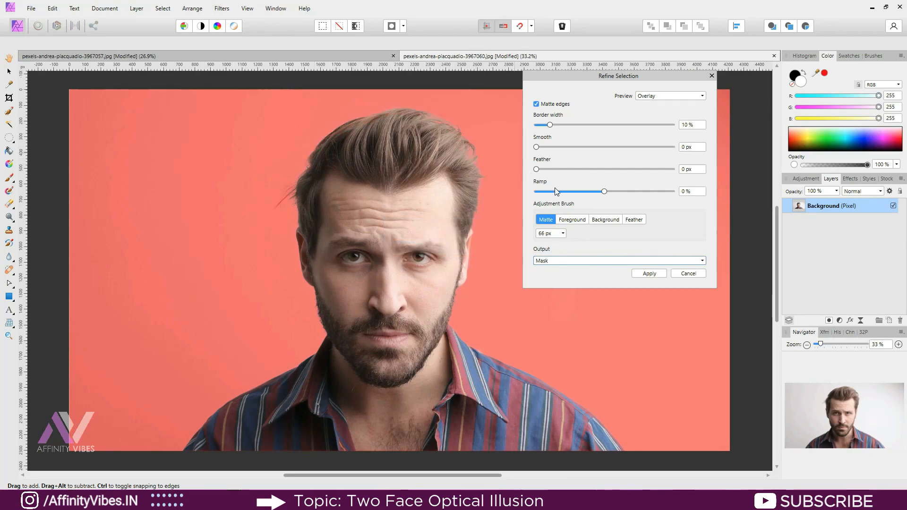
{"action": "left_click", "coordinate": [649, 274]}
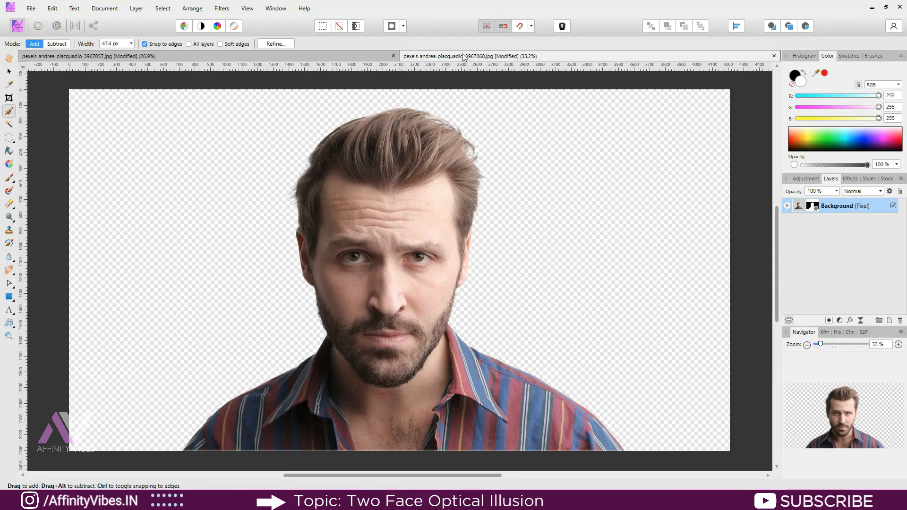
In the side-face photo, brush a selection over the hair, neck and shirt with the 47.4 px Selection Brush
{"action": "left_click", "coordinate": [372, 56]}
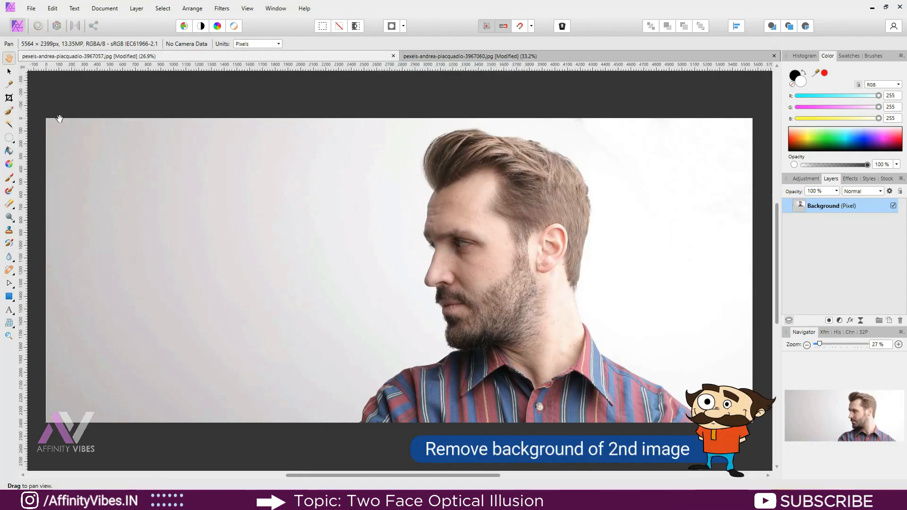
{"action": "left_click", "coordinate": [8, 112]}
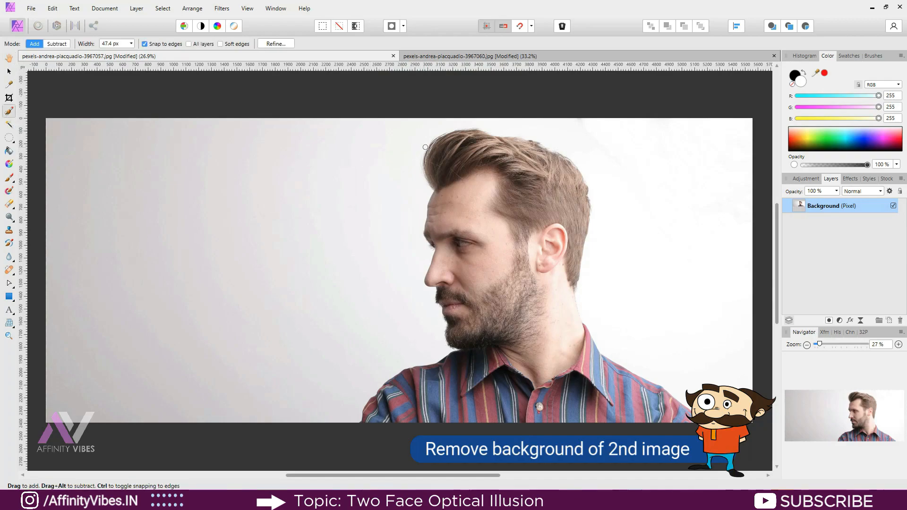
{"action": "left_click_drag", "start_coordinate": [532, 155], "coordinate": [567, 190]}
{"action": "left_click_drag", "start_coordinate": [571, 273], "coordinate": [576, 339]}
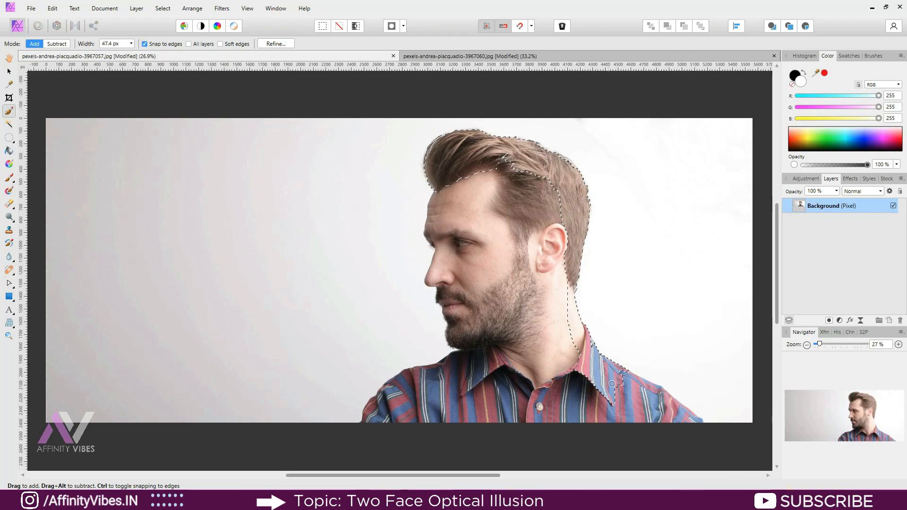
{"action": "mouse_move", "coordinate": [577, 416]}
{"action": "left_mouse_down"}
{"action": "mouse_move", "coordinate": [365, 422]}
{"action": "mouse_move", "coordinate": [394, 383]}
{"action": "mouse_move", "coordinate": [470, 363]}
{"action": "mouse_move", "coordinate": [501, 339]}
{"action": "mouse_move", "coordinate": [459, 312]}
{"action": "mouse_move", "coordinate": [450, 213]}
{"action": "mouse_move", "coordinate": [464, 173]}
{"action": "mouse_move", "coordinate": [482, 183]}
{"action": "mouse_move", "coordinate": [520, 245]}
{"action": "mouse_move", "coordinate": [530, 182]}
{"action": "mouse_move", "coordinate": [539, 367]}
{"action": "mouse_move", "coordinate": [533, 346]}
{"action": "left_mouse_up"}
Enlarge the Selection Brush to 220.7 px and add the man's face and beard to the selection
{"action": "key", "text": "bracketright"}
{"action": "key", "text": "bracketright"}
{"action": "key", "text": "bracketright"}
{"action": "key", "text": "bracketright"}
{"action": "key", "text": "bracketright"}
{"action": "key", "text": "bracketright"}
{"action": "key", "text": "bracketright"}
{"action": "key", "text": "bracketright"}
{"action": "mouse_move", "coordinate": [500, 273]}
{"action": "left_mouse_down"}
{"action": "mouse_move", "coordinate": [467, 174]}
{"action": "mouse_move", "coordinate": [492, 289]}
{"action": "left_mouse_up"}
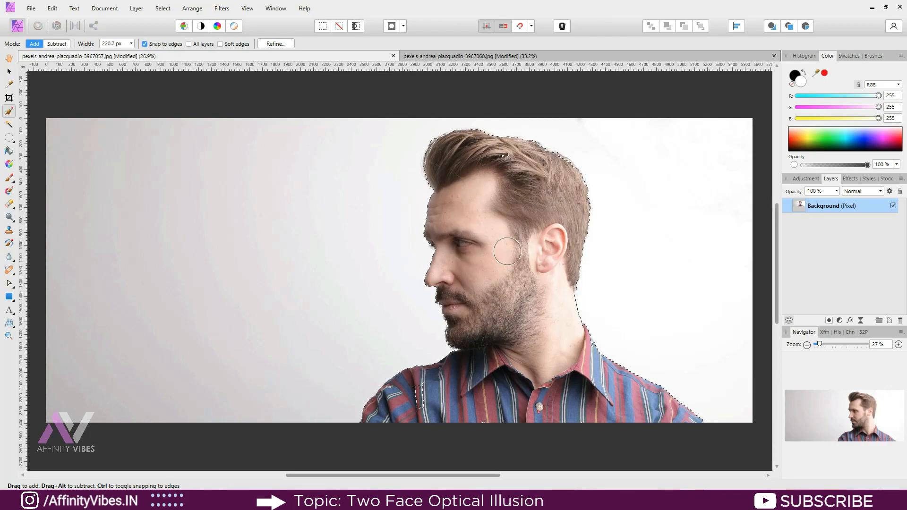
Reduce the brush to 135.5 px, add the missing lower shirt areas to the selection and check it with the quick mask
{"action": "key", "text": "bracketleft"}
{"action": "key", "text": "bracketleft"}
{"action": "key", "text": "bracketleft"}
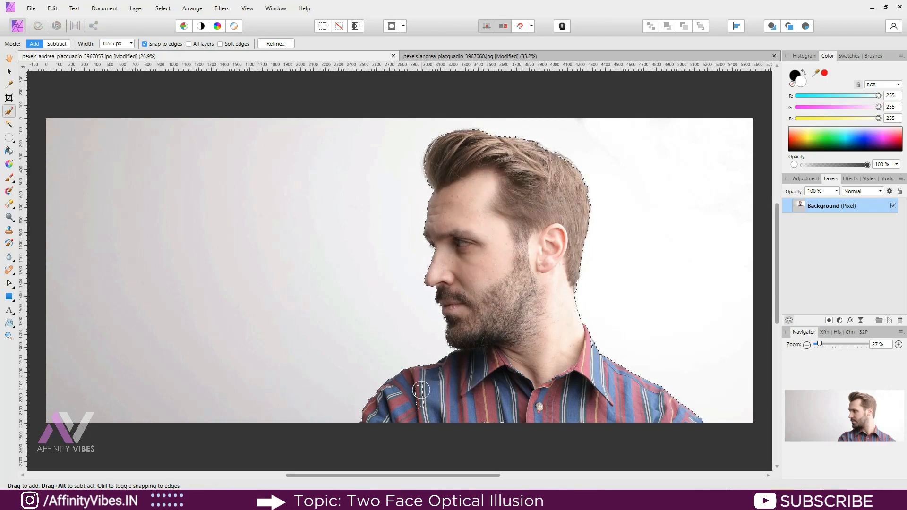
{"action": "mouse_move", "coordinate": [429, 419]}
{"action": "left_mouse_down"}
{"action": "mouse_move", "coordinate": [585, 432]}
{"action": "mouse_move", "coordinate": [585, 419]}
{"action": "left_mouse_up"}
{"action": "key", "text": "q"}
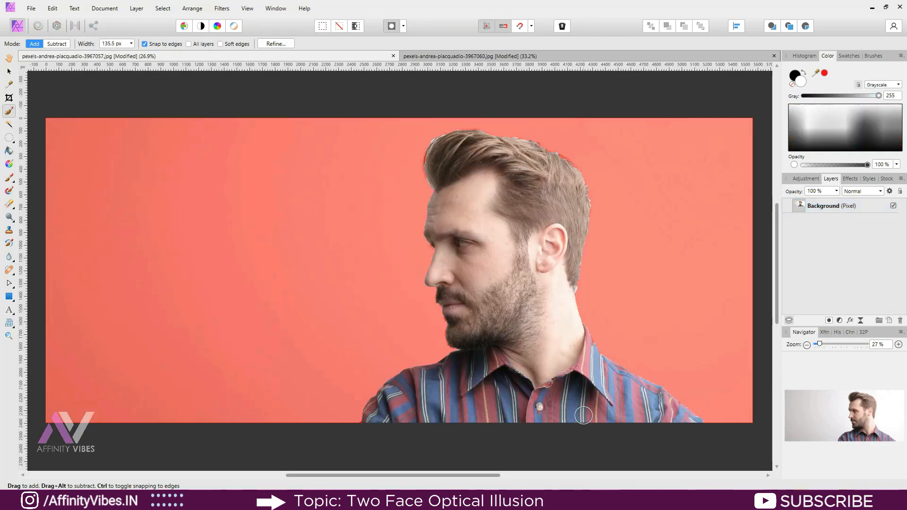
{"action": "key", "text": "q"}
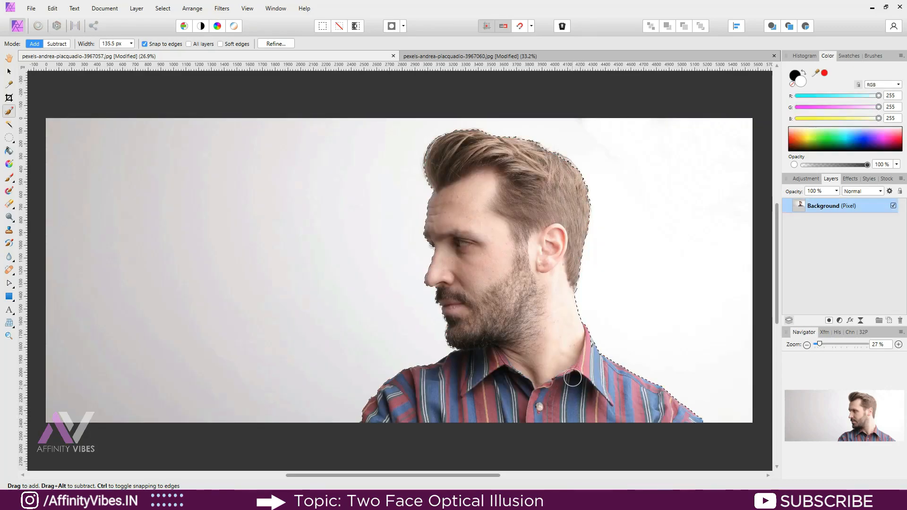
{"action": "key", "text": "q"}
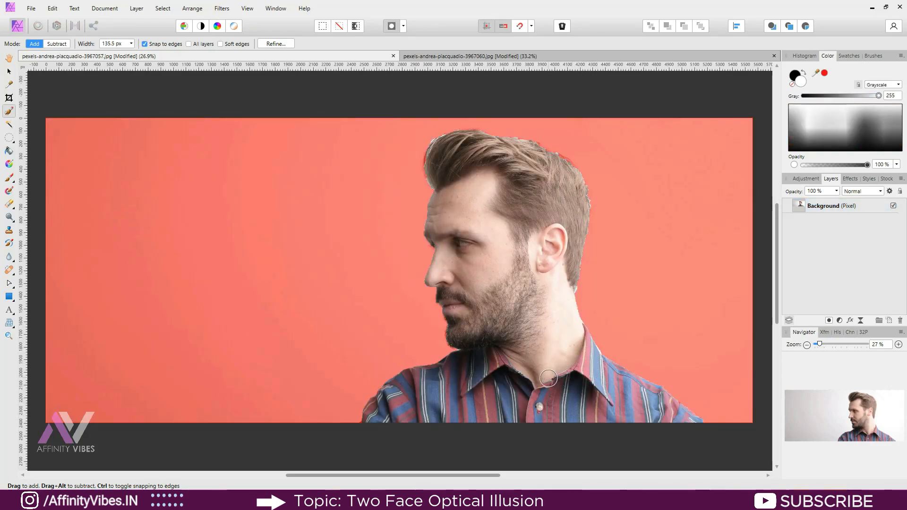
{"action": "key", "text": "q"}
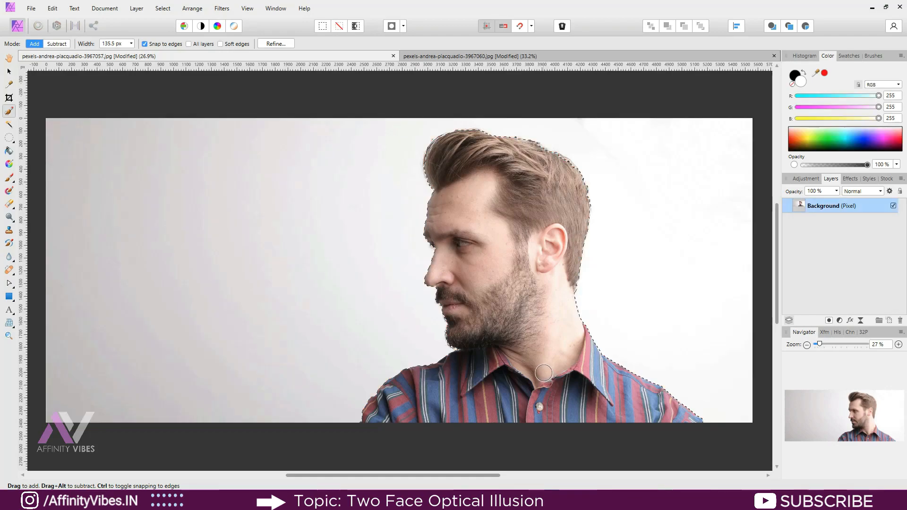
Refine the side-face selection along the hair with a 101 px Matte brush and output it as a mask
{"action": "left_click", "coordinate": [280, 43]}
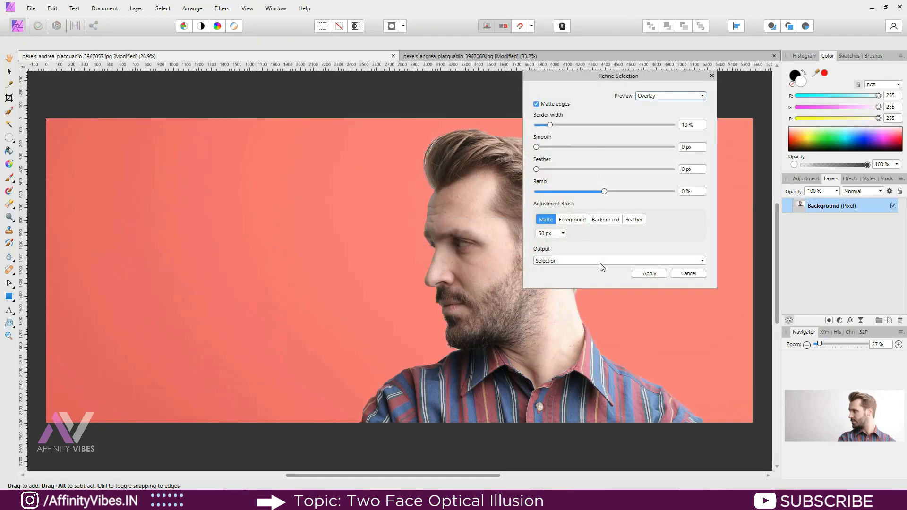
{"action": "left_click", "coordinate": [544, 261]}
{"action": "left_click", "coordinate": [597, 282]}
{"action": "left_click_drag", "start_coordinate": [578, 84], "coordinate": [188, 148]}
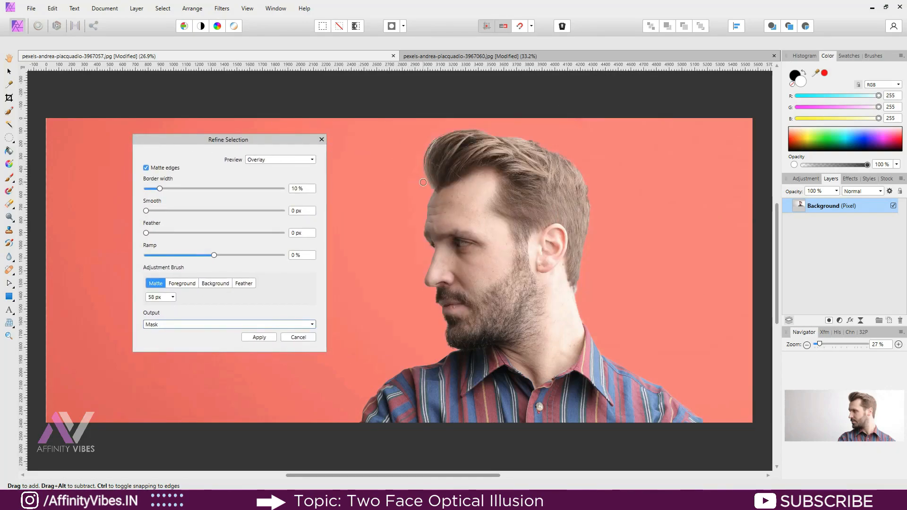
{"action": "mouse_move", "coordinate": [428, 177]}
{"action": "left_mouse_down"}
{"action": "mouse_move", "coordinate": [434, 141]}
{"action": "mouse_move", "coordinate": [453, 132]}
{"action": "mouse_move", "coordinate": [503, 137]}
{"action": "mouse_move", "coordinate": [565, 160]}
{"action": "mouse_move", "coordinate": [582, 175]}
{"action": "mouse_move", "coordinate": [589, 198]}
{"action": "mouse_move", "coordinate": [578, 294]}
{"action": "left_mouse_up"}
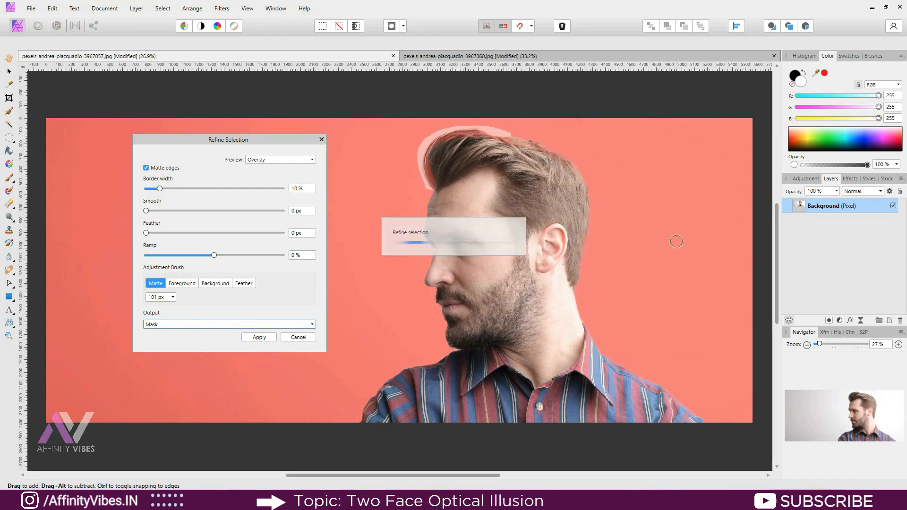
{"action": "left_click", "coordinate": [255, 338]}
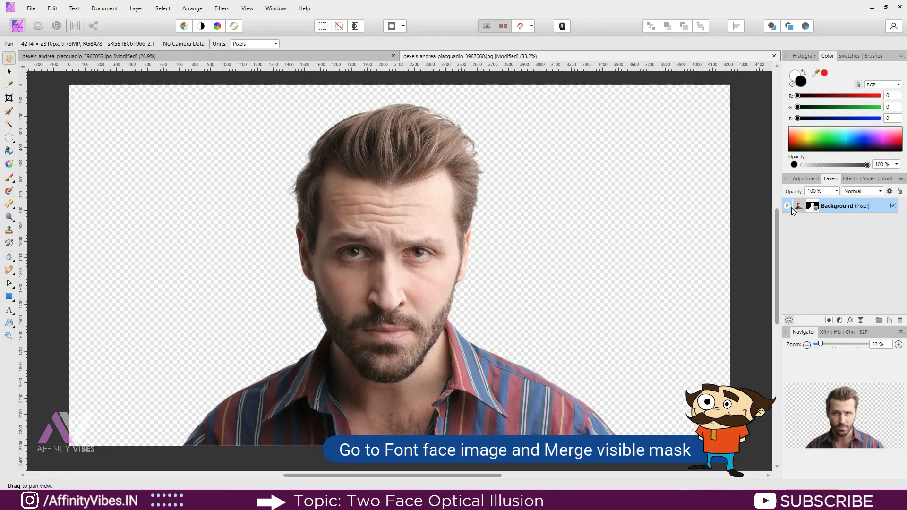
In the front-face document, merge the visible cutout into a new pixel layer and delete the masked Background layer
{"action": "right_click", "coordinate": [835, 206]}
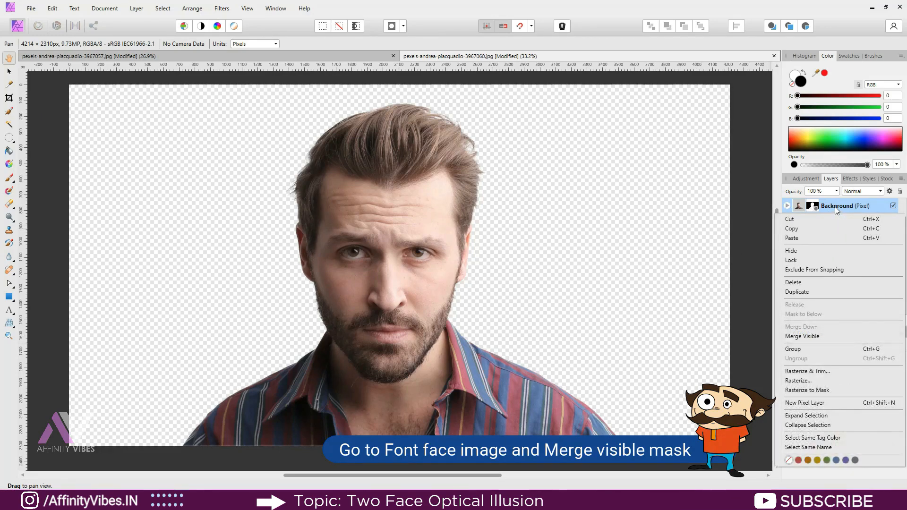
{"action": "left_click", "coordinate": [814, 336]}
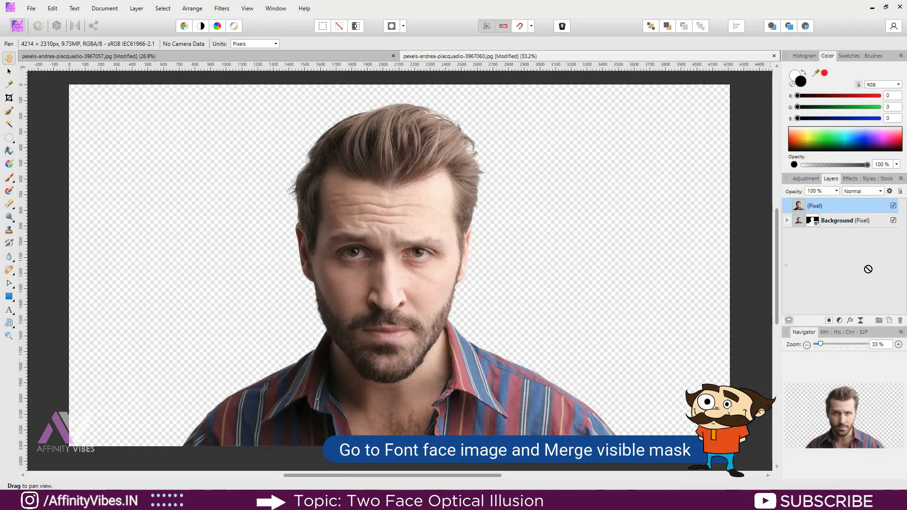
{"action": "left_click", "coordinate": [899, 321]}
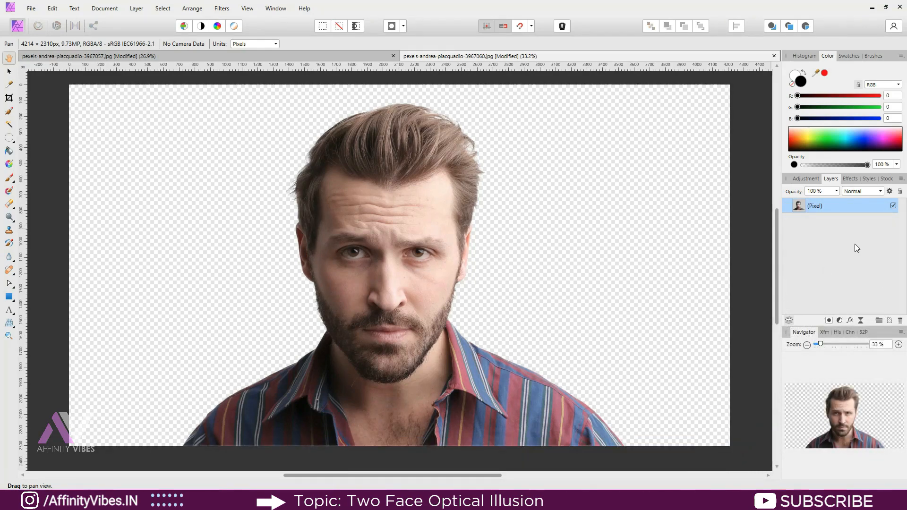
Draw a black-filled rectangle covering the entire front-face canvas
{"action": "left_click", "coordinate": [9, 296]}
{"action": "left_click_drag", "start_coordinate": [67, 86], "coordinate": [742, 451]}
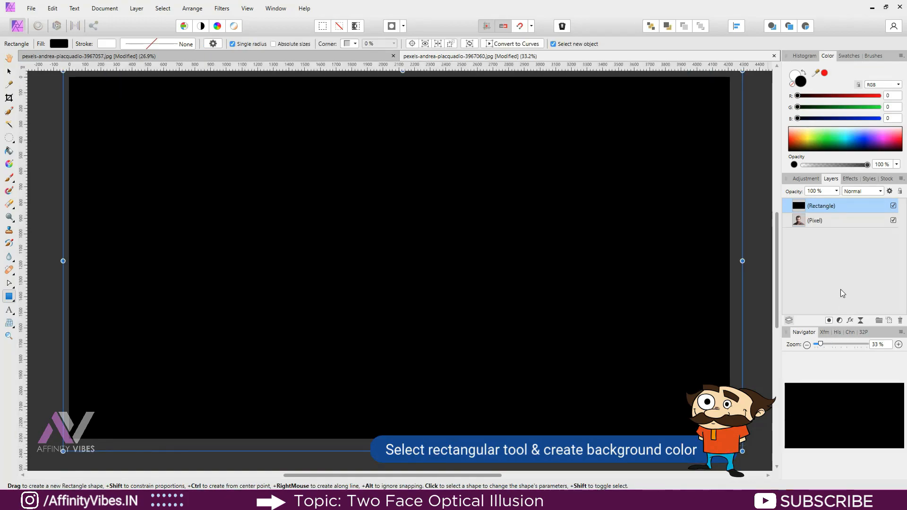
Swap the rectangle's fill to white and move it beneath the front-face cutout layer
{"action": "left_click", "coordinate": [803, 72]}
{"action": "key", "text": "ctrl+["}
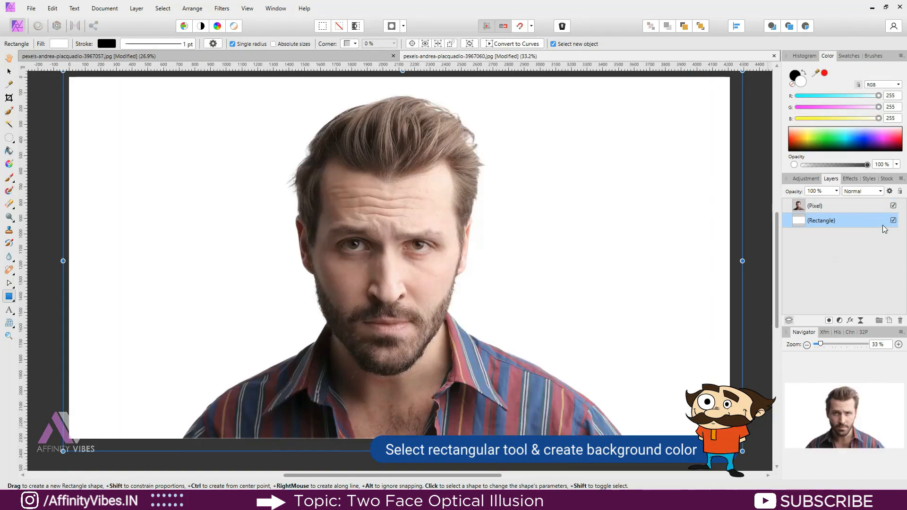
Copy the masked side-face layer from the other document into the front-face document and place it above the front-face layer
{"action": "key", "text": "h"}
{"action": "left_click", "coordinate": [377, 57]}
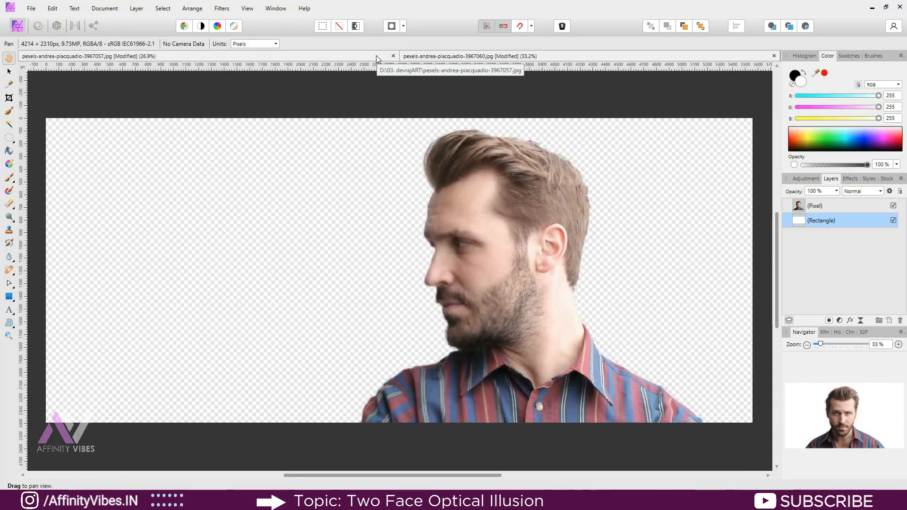
{"action": "left_click", "coordinate": [10, 70]}
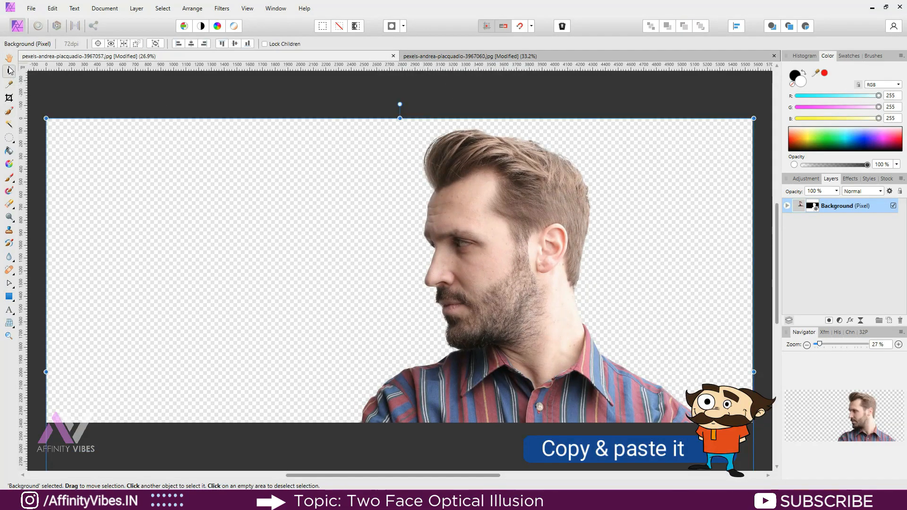
{"action": "left_click", "coordinate": [418, 55]}
{"action": "key", "text": "ctrl+minus"}
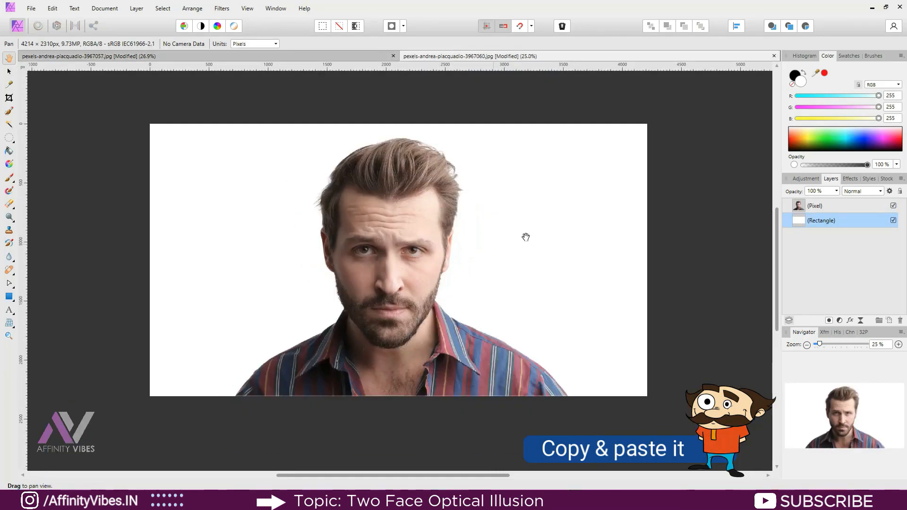
{"action": "key", "text": "ctrl+v"}
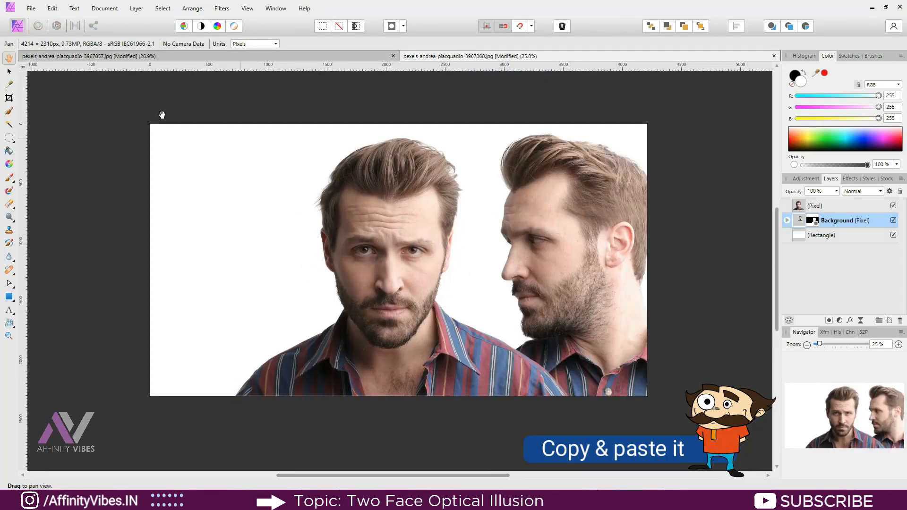
{"action": "key", "text": "ctrl+bracketright"}
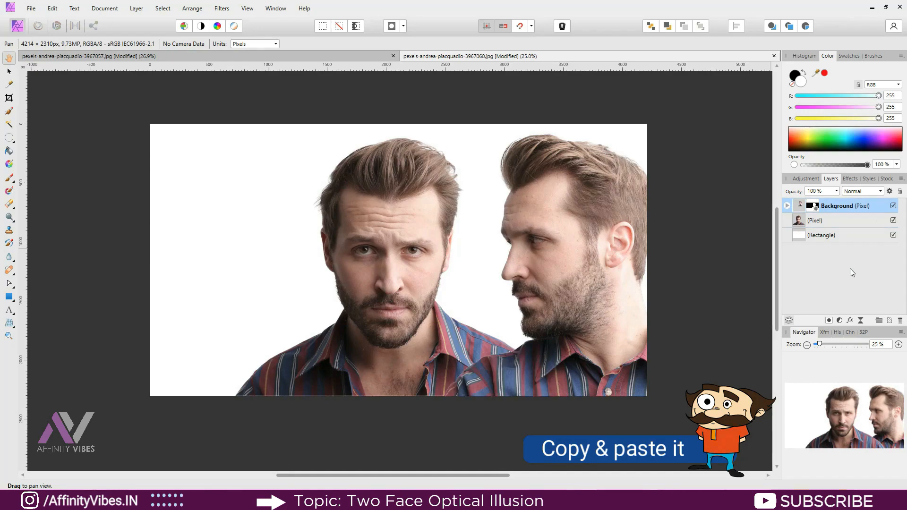
Move the side face over the right half of the front face and raise the front-face layer to match the eye lines
{"action": "left_click", "coordinate": [9, 72]}
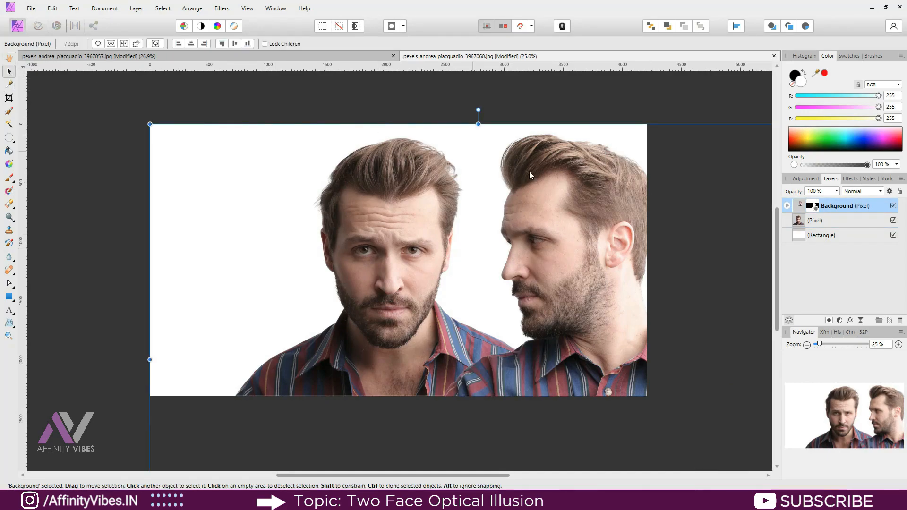
{"action": "left_click_drag", "start_coordinate": [599, 224], "coordinate": [474, 228]}
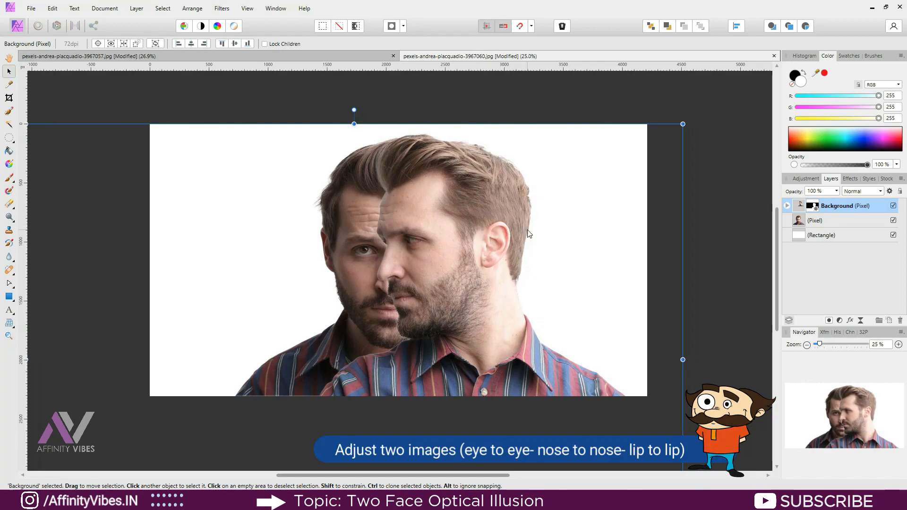
{"action": "key", "text": "ctrl+plus"}
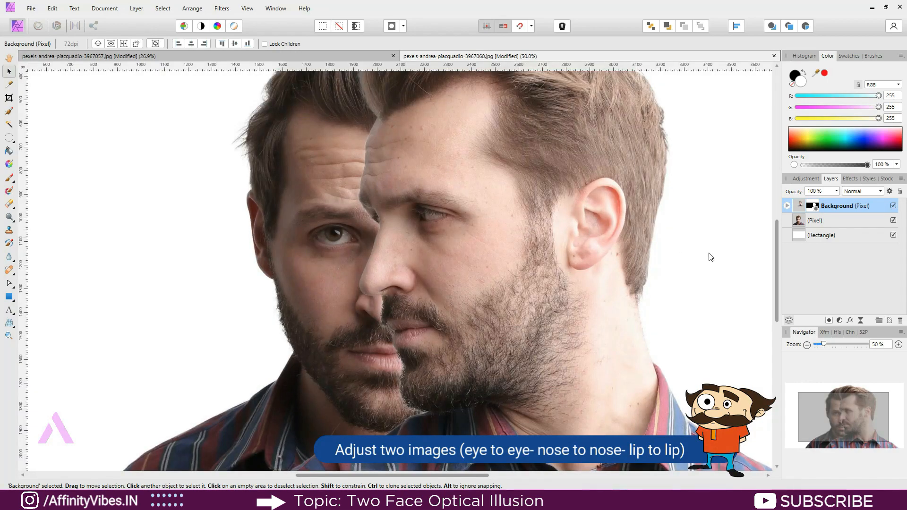
{"action": "left_click", "coordinate": [807, 225]}
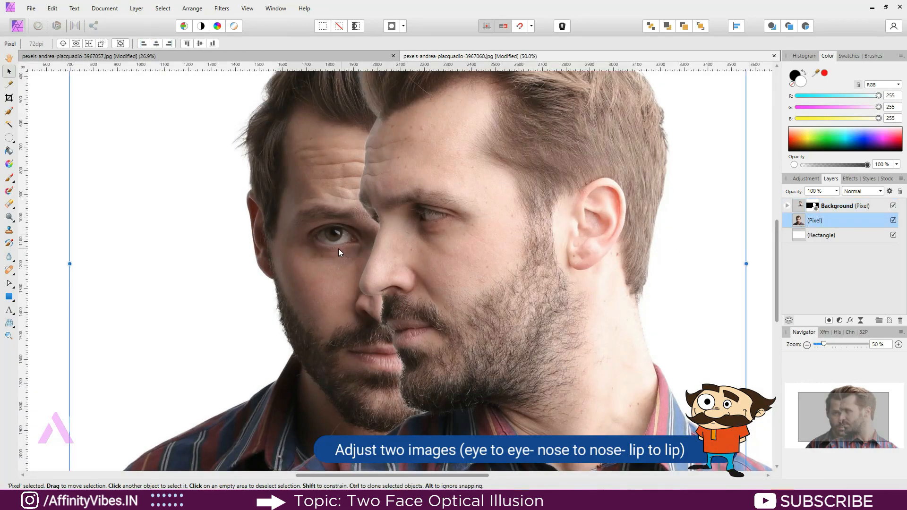
{"action": "left_click_drag", "start_coordinate": [337, 248], "coordinate": [337, 229]}
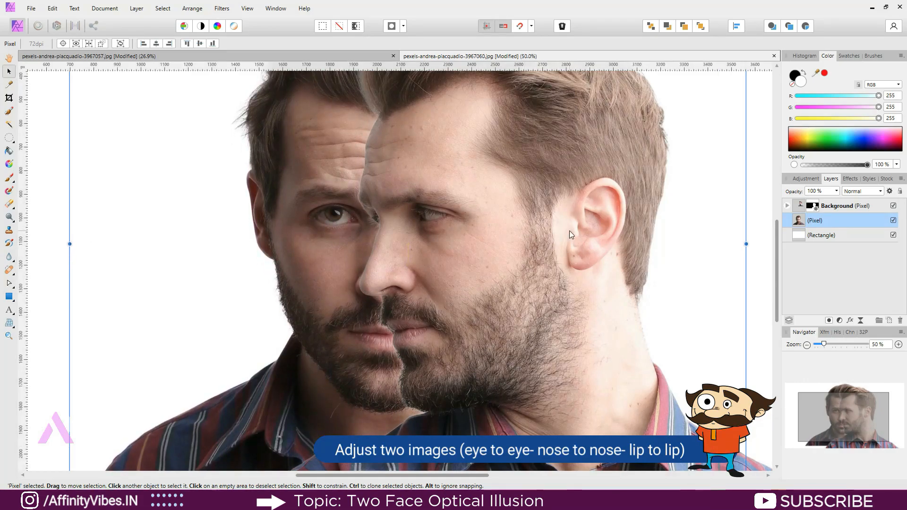
Nudge the front-face layer slightly right and up to align its eyes, nose and lips with the side face
{"action": "key", "text": "Right"}
{"action": "key", "text": "Right"}
{"action": "key", "text": "Right"}
{"action": "key", "text": "Right"}
{"action": "key", "text": "Right"}
{"action": "key", "text": "Right"}
{"action": "key", "text": "Right"}
{"action": "key", "text": "Right"}
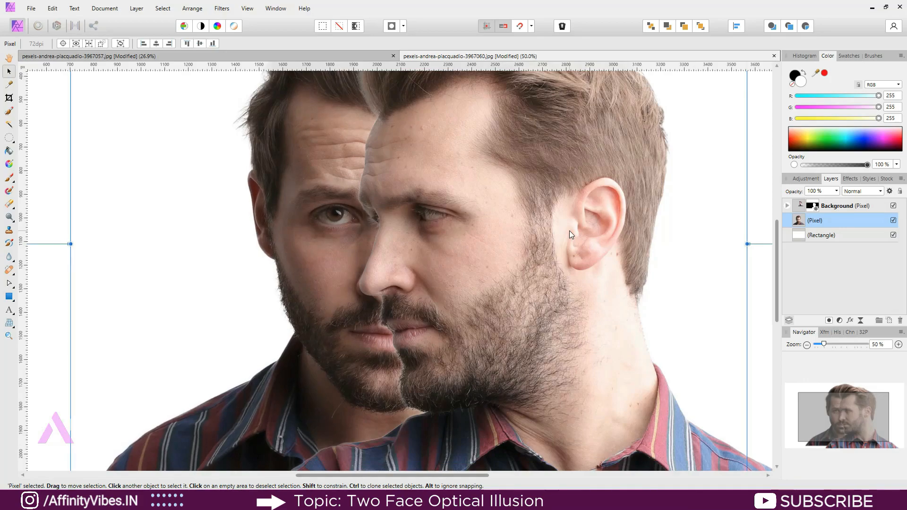
{"action": "key", "text": "Right"}
{"action": "key", "text": "Right"}
{"action": "key", "text": "Up"}
{"action": "key", "text": "Up"}
{"action": "key", "text": "Left"}
{"action": "key", "text": "Left"}
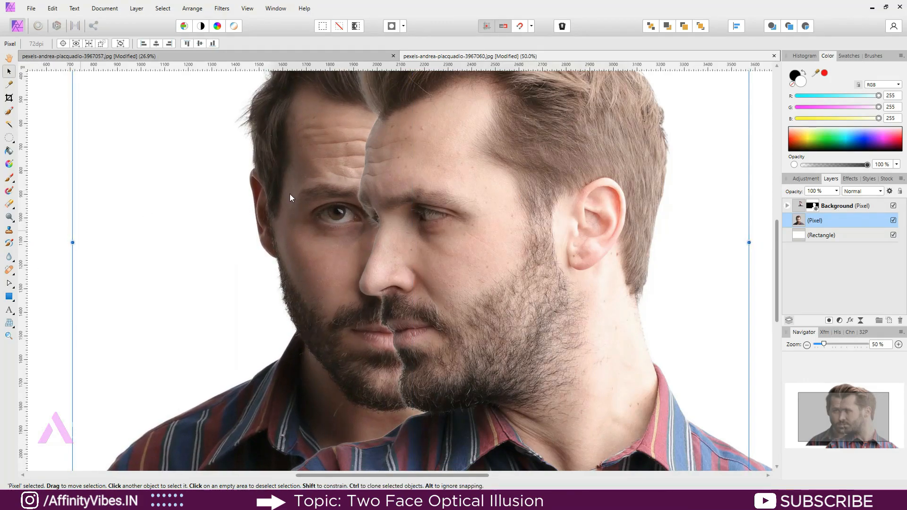
Transfer the mask from the side-face Background layer to the front-face Pixel layer
{"action": "left_click", "coordinate": [787, 206]}
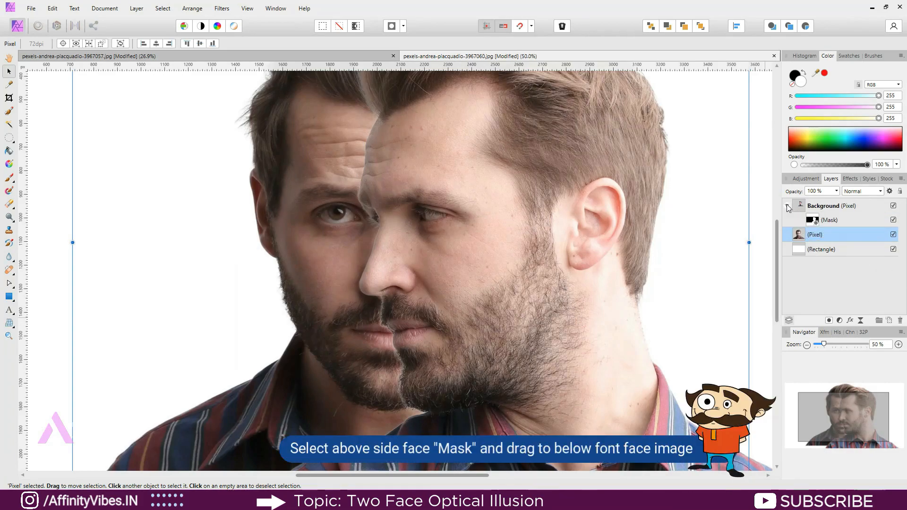
{"action": "left_click", "coordinate": [825, 221]}
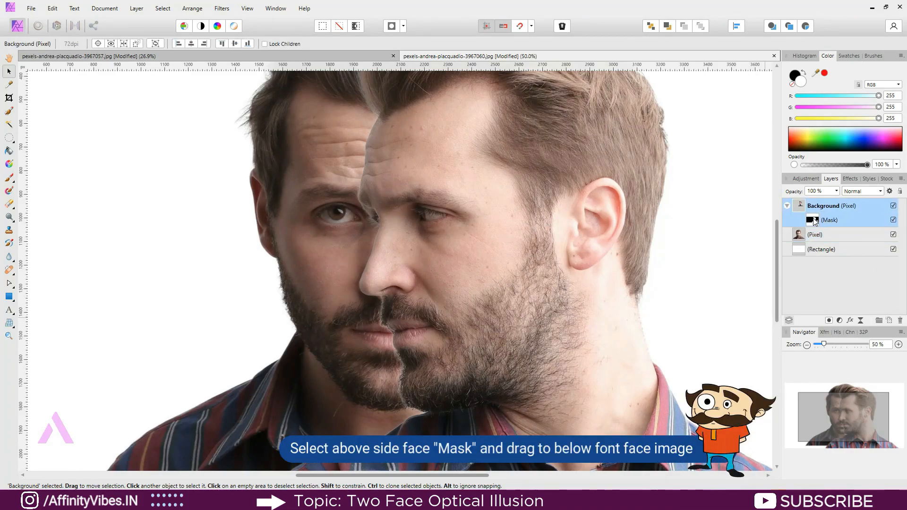
{"action": "left_click", "coordinate": [812, 222]}
{"action": "left_click_drag", "start_coordinate": [812, 221], "coordinate": [814, 237]}
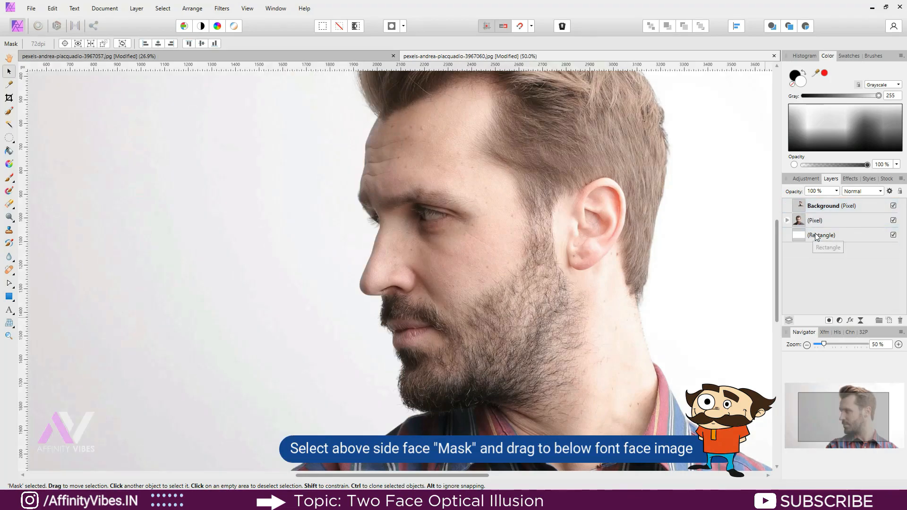
{"action": "left_click", "coordinate": [787, 220]}
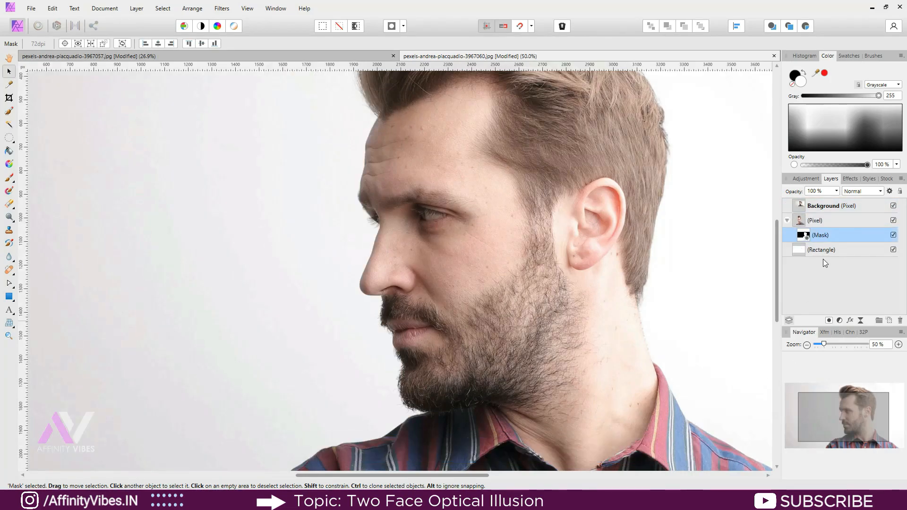
Add a new mask to the side-face Background layer and invert it to black
{"action": "left_click", "coordinate": [816, 211]}
{"action": "left_click", "coordinate": [830, 320]}
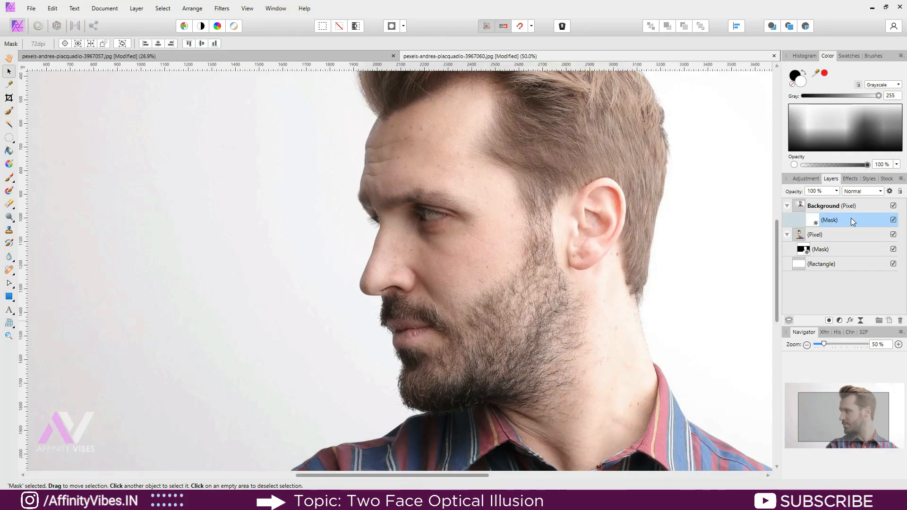
{"action": "key", "text": "ctrl+i"}
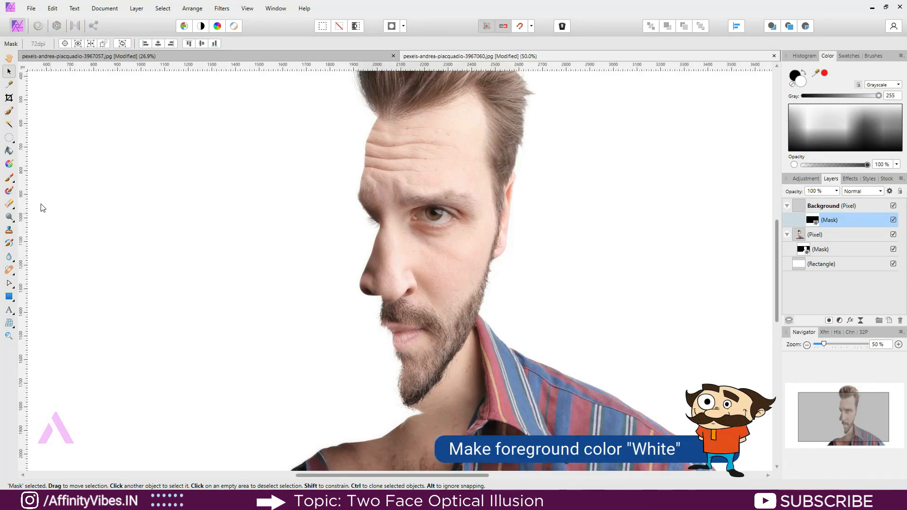
Paint white on the Background layer's mask to reveal the side-face nose, using a 0% hardness brush at 58.7 px and up to 207.1 px
{"action": "left_click", "coordinate": [9, 178]}
{"action": "left_click", "coordinate": [45, 182]}
{"action": "key", "text": "x"}
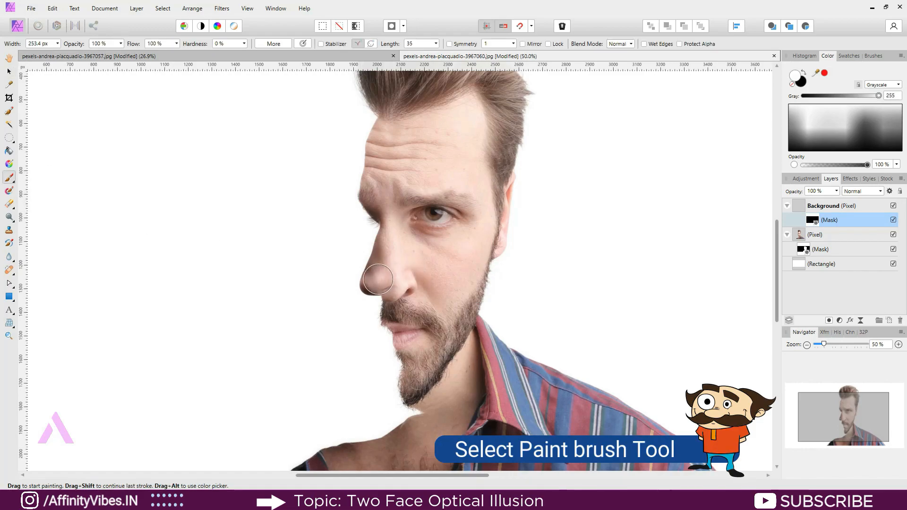
{"action": "scroll", "coordinate": [373, 280], "scroll_direction": "up", "scroll_amount": 3}
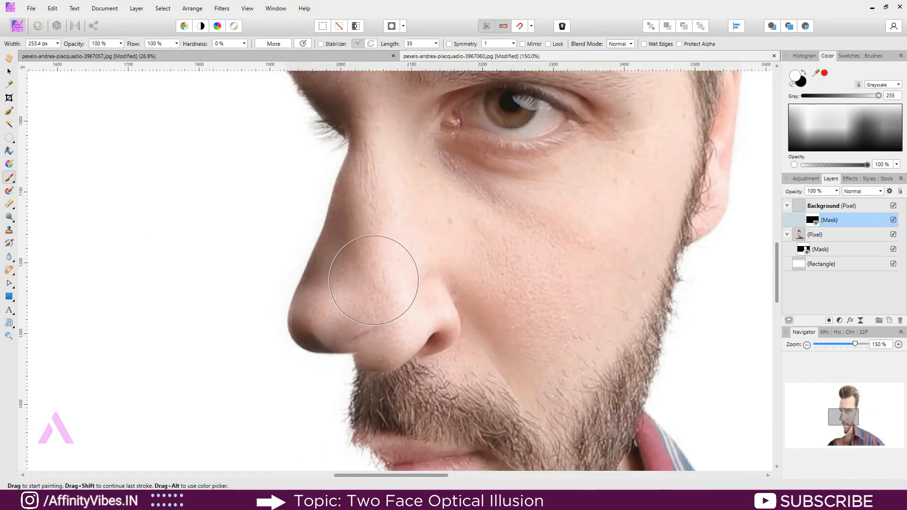
{"action": "left_click_drag", "start_coordinate": [374, 283], "coordinate": [367, 287]}
{"action": "key", "text": "bracketleft"}
{"action": "key", "text": "bracketleft"}
{"action": "key", "text": "bracketleft"}
{"action": "key", "text": "bracketleft"}
{"action": "key", "text": "bracketleft"}
{"action": "key", "text": "bracketleft"}
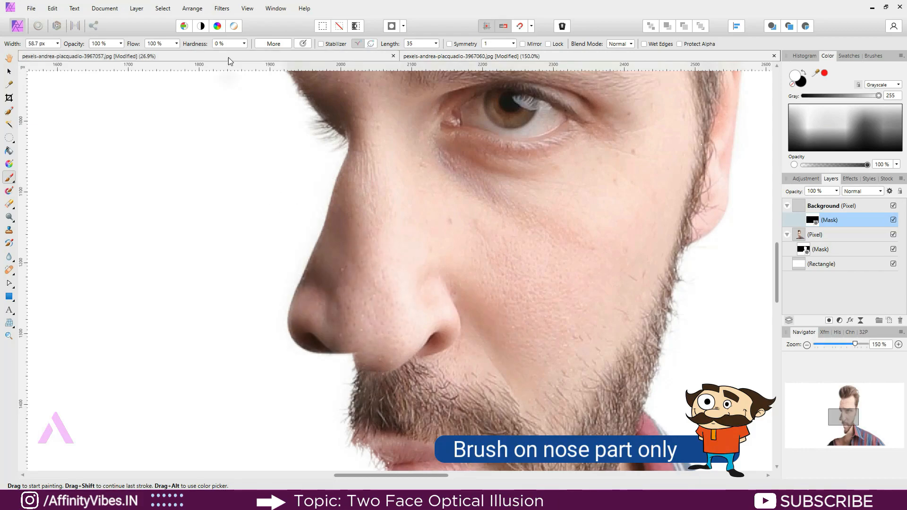
{"action": "mouse_move", "coordinate": [300, 306]}
{"action": "left_mouse_down"}
{"action": "mouse_move", "coordinate": [300, 325]}
{"action": "mouse_move", "coordinate": [366, 350]}
{"action": "mouse_move", "coordinate": [404, 335]}
{"action": "mouse_move", "coordinate": [380, 331]}
{"action": "mouse_move", "coordinate": [444, 329]}
{"action": "mouse_move", "coordinate": [398, 356]}
{"action": "mouse_move", "coordinate": [366, 360]}
{"action": "mouse_move", "coordinate": [399, 324]}
{"action": "mouse_move", "coordinate": [397, 341]}
{"action": "mouse_move", "coordinate": [449, 328]}
{"action": "mouse_move", "coordinate": [438, 343]}
{"action": "mouse_move", "coordinate": [446, 326]}
{"action": "mouse_move", "coordinate": [431, 283]}
{"action": "mouse_move", "coordinate": [444, 323]}
{"action": "mouse_move", "coordinate": [393, 302]}
{"action": "mouse_move", "coordinate": [335, 322]}
{"action": "mouse_move", "coordinate": [341, 271]}
{"action": "mouse_move", "coordinate": [328, 314]}
{"action": "mouse_move", "coordinate": [343, 336]}
{"action": "mouse_move", "coordinate": [311, 331]}
{"action": "mouse_move", "coordinate": [312, 300]}
{"action": "mouse_move", "coordinate": [355, 185]}
{"action": "mouse_move", "coordinate": [373, 297]}
{"action": "mouse_move", "coordinate": [368, 237]}
{"action": "mouse_move", "coordinate": [399, 295]}
{"action": "mouse_move", "coordinate": [390, 232]}
{"action": "mouse_move", "coordinate": [419, 297]}
{"action": "mouse_move", "coordinate": [403, 241]}
{"action": "mouse_move", "coordinate": [356, 260]}
{"action": "mouse_move", "coordinate": [352, 296]}
{"action": "mouse_move", "coordinate": [349, 187]}
{"action": "mouse_move", "coordinate": [360, 182]}
{"action": "mouse_move", "coordinate": [319, 279]}
{"action": "mouse_move", "coordinate": [323, 342]}
{"action": "mouse_move", "coordinate": [359, 340]}
{"action": "mouse_move", "coordinate": [427, 293]}
{"action": "mouse_move", "coordinate": [358, 163]}
{"action": "left_mouse_up"}
{"action": "key", "text": "bracketright"}
{"action": "key", "text": "bracketright"}
{"action": "key", "text": "ctrl+1"}
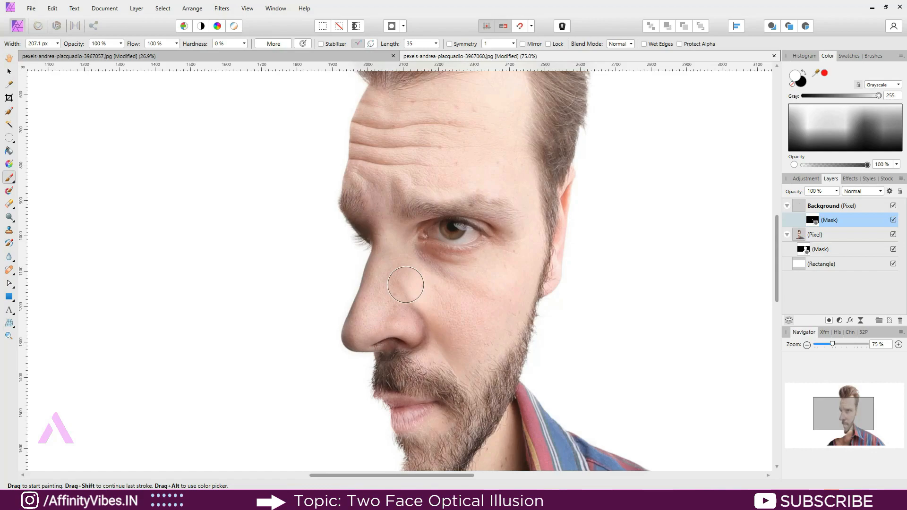
{"action": "left_click", "coordinate": [424, 284]}
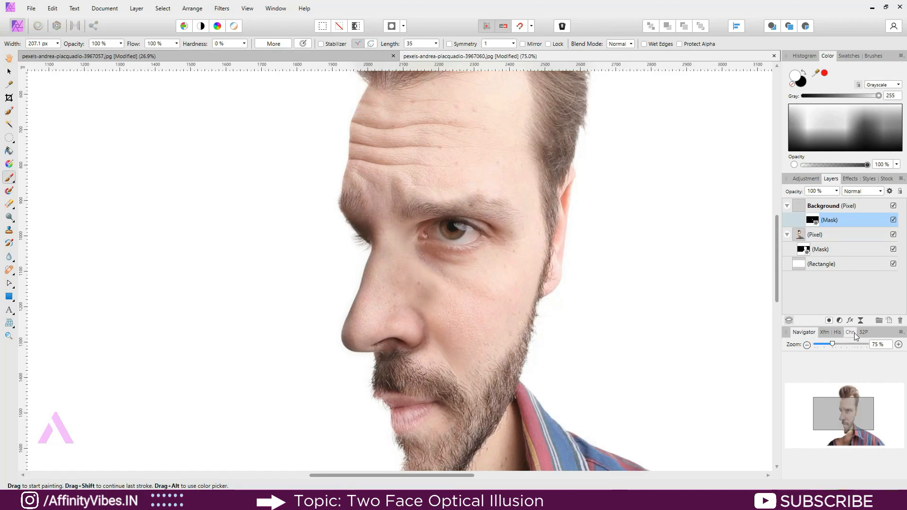
Add a Levels adjustment on top of the layers with black level 10% and white level 94%, and adjust its gamma
{"action": "left_click", "coordinate": [787, 206]}
{"action": "left_click", "coordinate": [787, 220]}
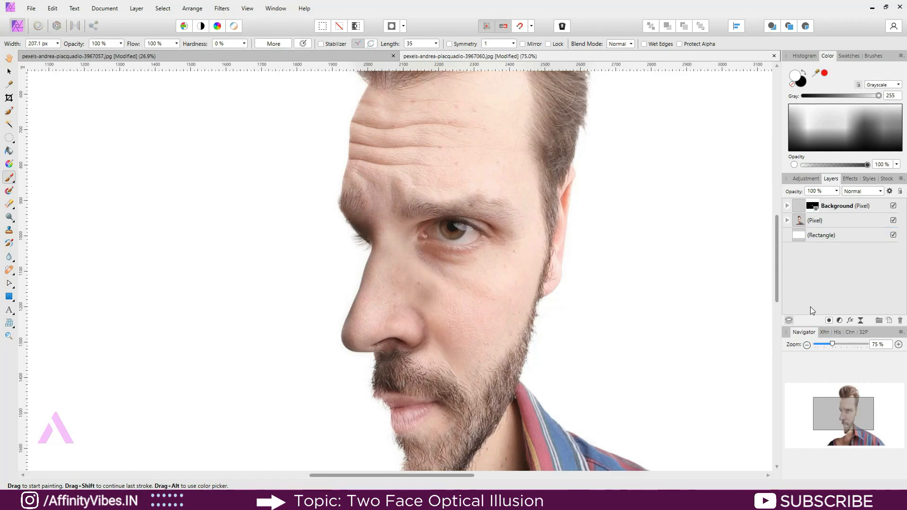
{"action": "key", "text": "ctrl+minus"}
{"action": "left_click", "coordinate": [11, 70]}
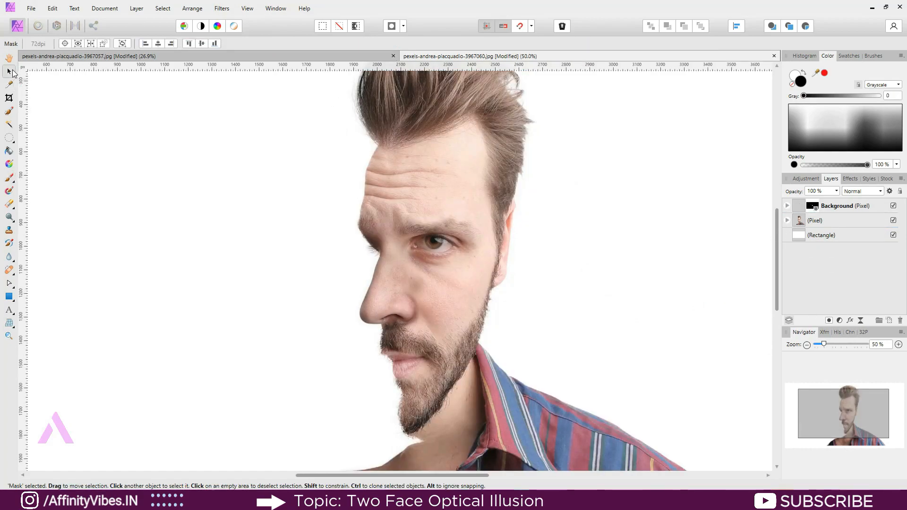
{"action": "left_click", "coordinate": [840, 320]}
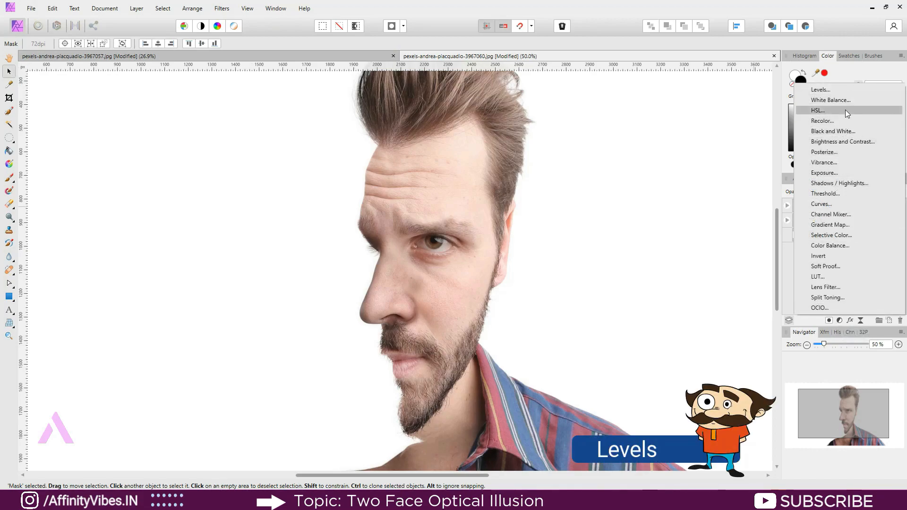
{"action": "left_click", "coordinate": [820, 89]}
{"action": "left_click_drag", "start_coordinate": [654, 240], "coordinate": [645, 87]}
{"action": "left_click_drag", "start_coordinate": [574, 202], "coordinate": [583, 200]}
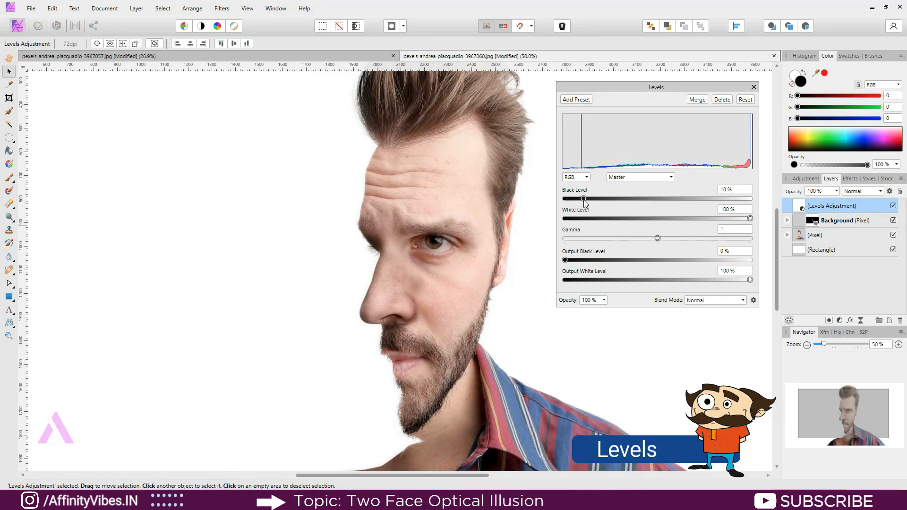
{"action": "left_click_drag", "start_coordinate": [751, 219], "coordinate": [743, 219]}
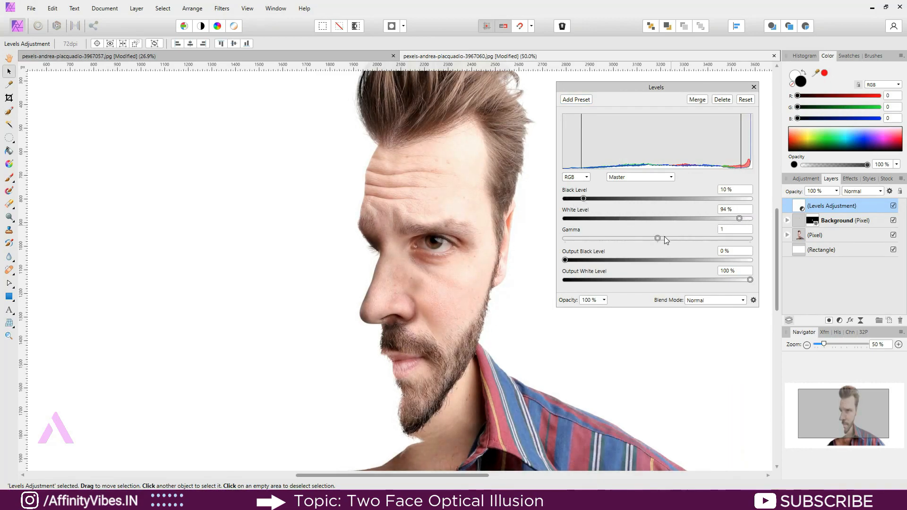
{"action": "left_click_drag", "start_coordinate": [658, 239], "coordinate": [669, 240]}
{"action": "left_click", "coordinate": [754, 87]}
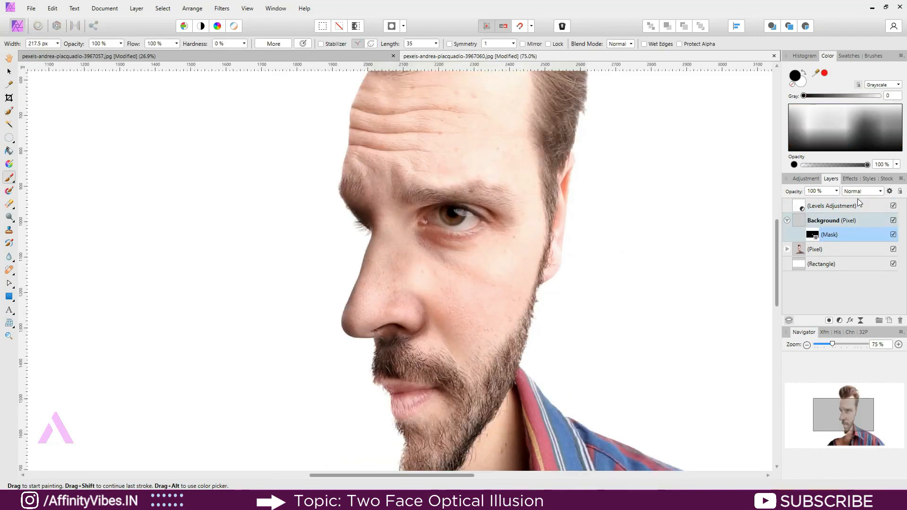
Add a Vibrance adjustment above the side-face Background layer with vibrance 29% and saturation 16%
{"action": "key", "text": "ctrl+minus"}
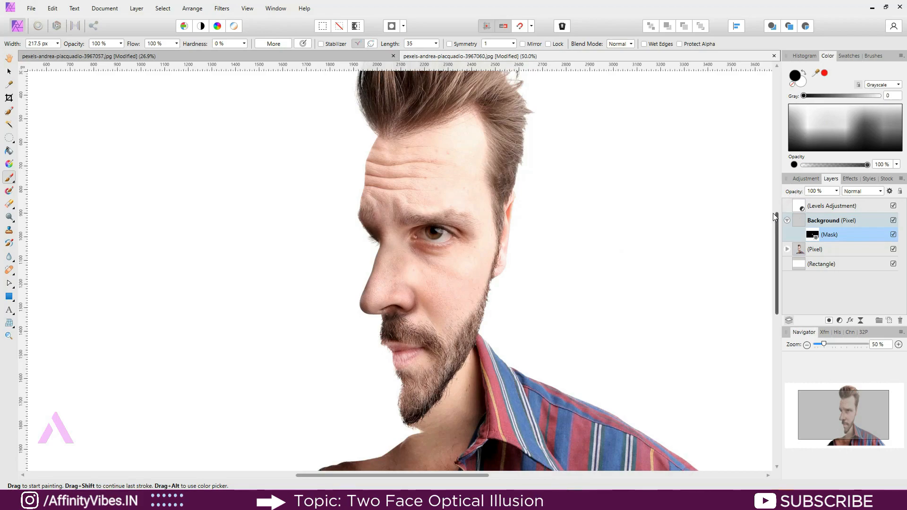
{"action": "left_click_drag", "start_coordinate": [778, 226], "coordinate": [776, 219]}
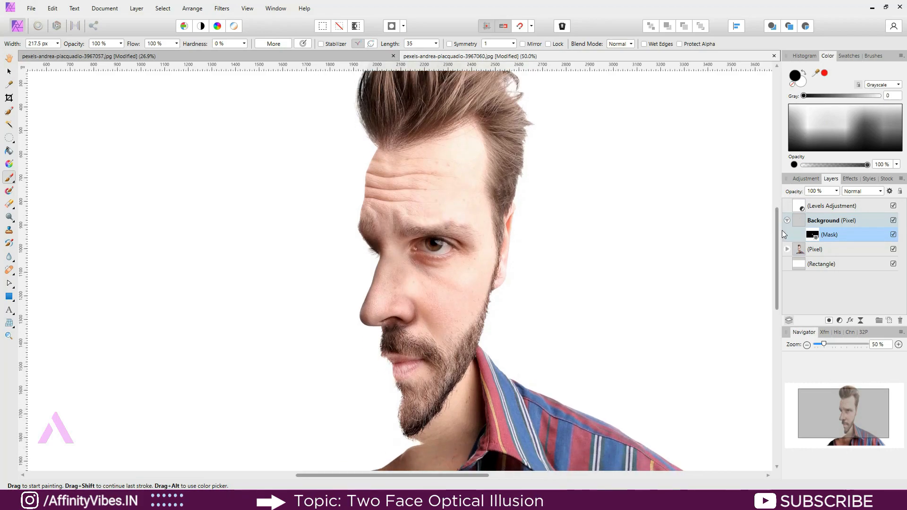
{"action": "left_click", "coordinate": [843, 320]}
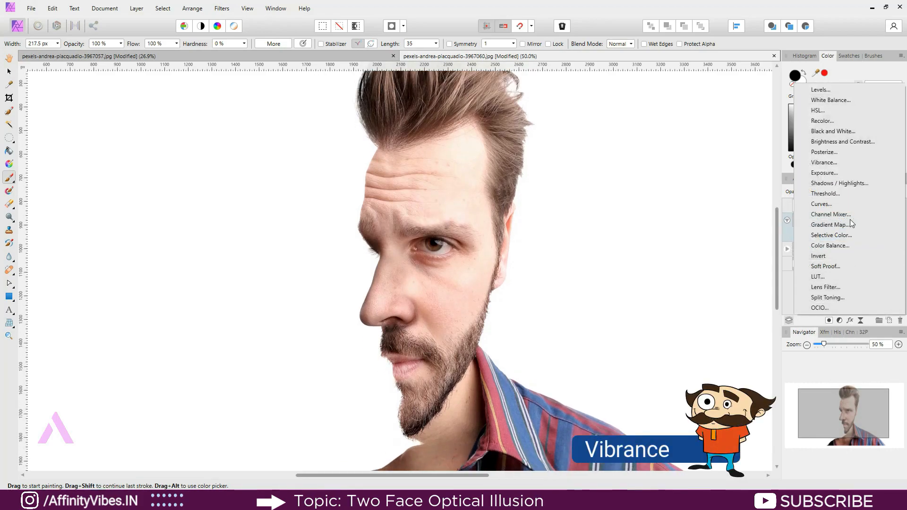
{"action": "left_click", "coordinate": [845, 162]}
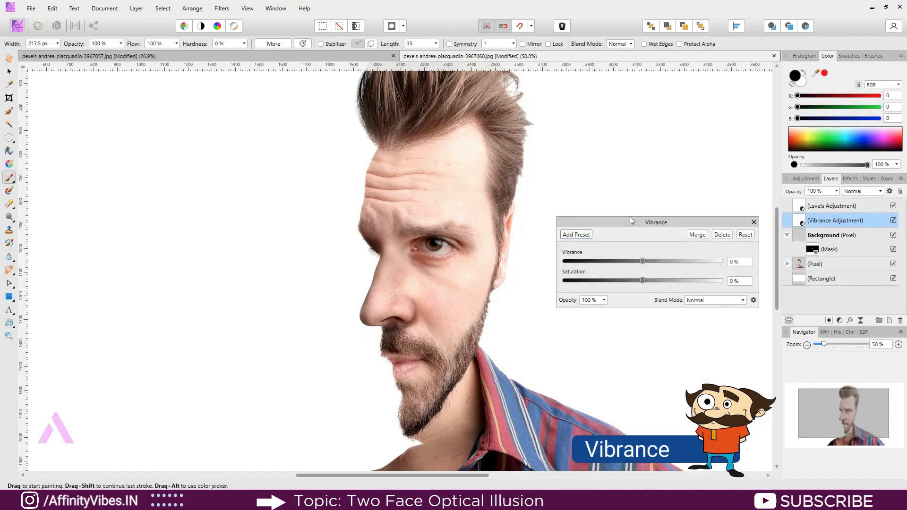
{"action": "left_click_drag", "start_coordinate": [632, 223], "coordinate": [630, 154]}
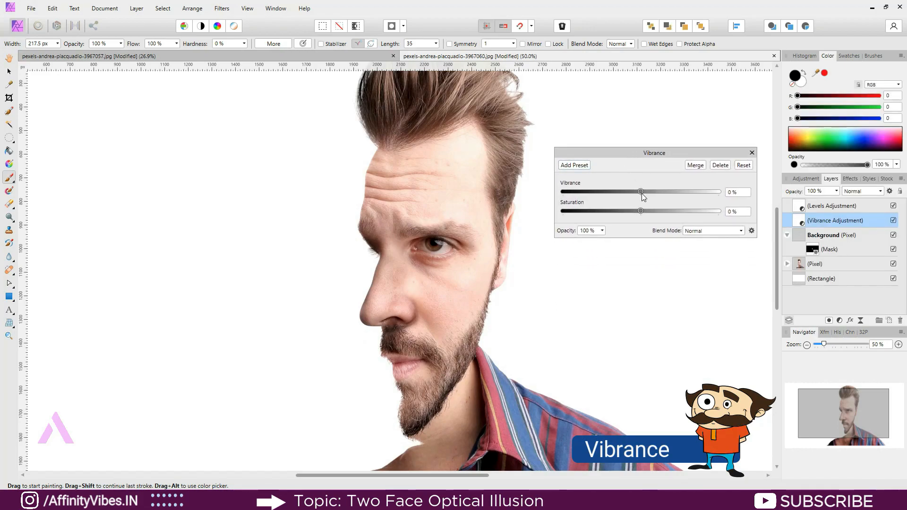
{"action": "left_click_drag", "start_coordinate": [654, 193], "coordinate": [663, 194]}
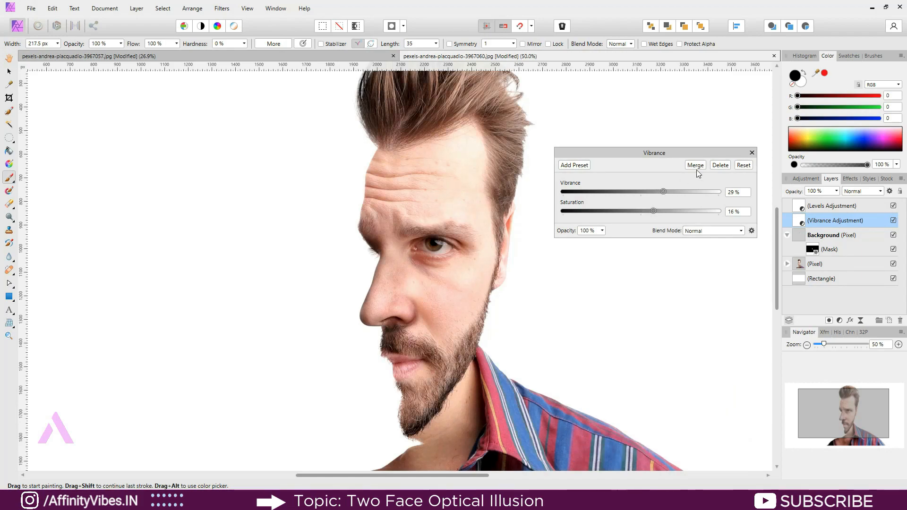
{"action": "left_click", "coordinate": [751, 152]}
Crop the canvas to about 3278 × 2159 px, trimming the bottom edge and both sides around the man
{"action": "left_click", "coordinate": [811, 280]}
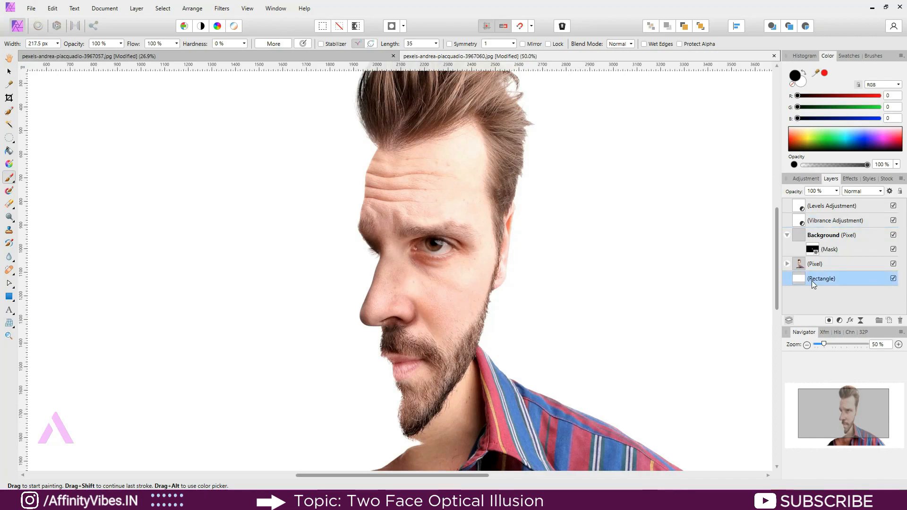
{"action": "key", "text": "ctrl+0"}
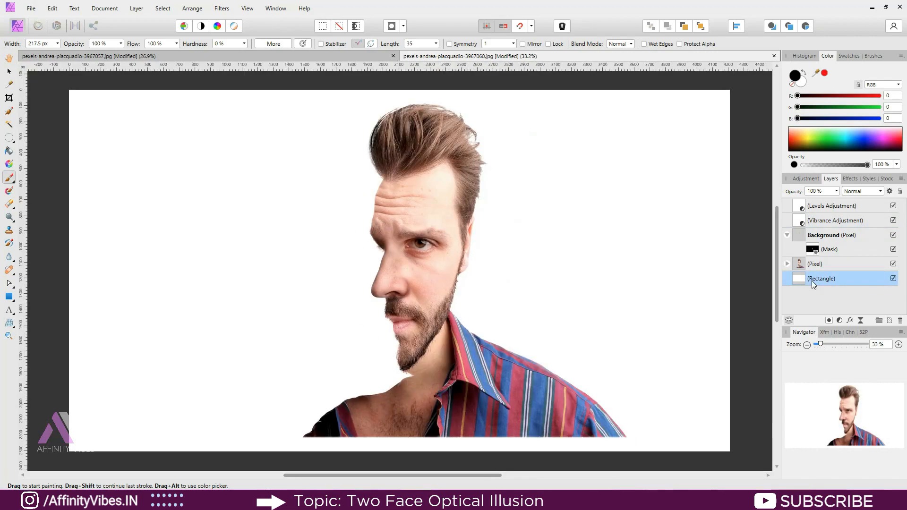
{"action": "left_click", "coordinate": [10, 98]}
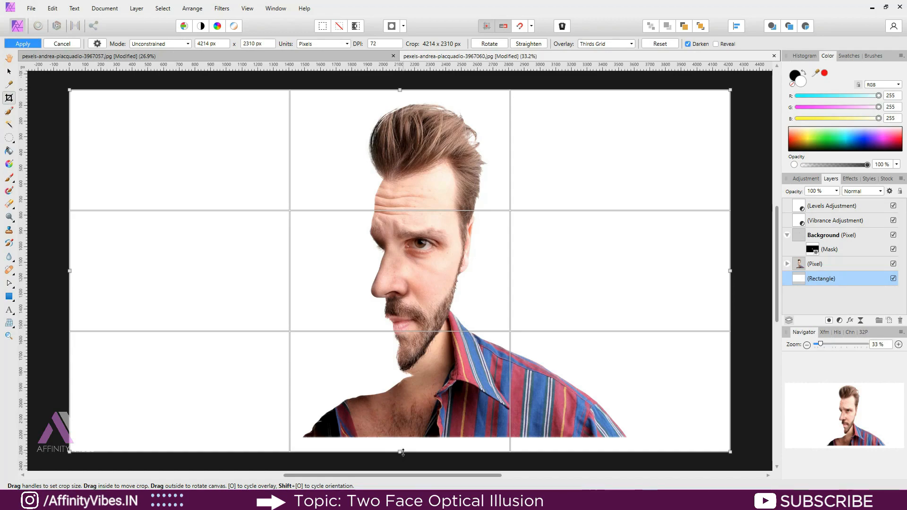
{"action": "left_click_drag", "start_coordinate": [401, 452], "coordinate": [401, 429]}
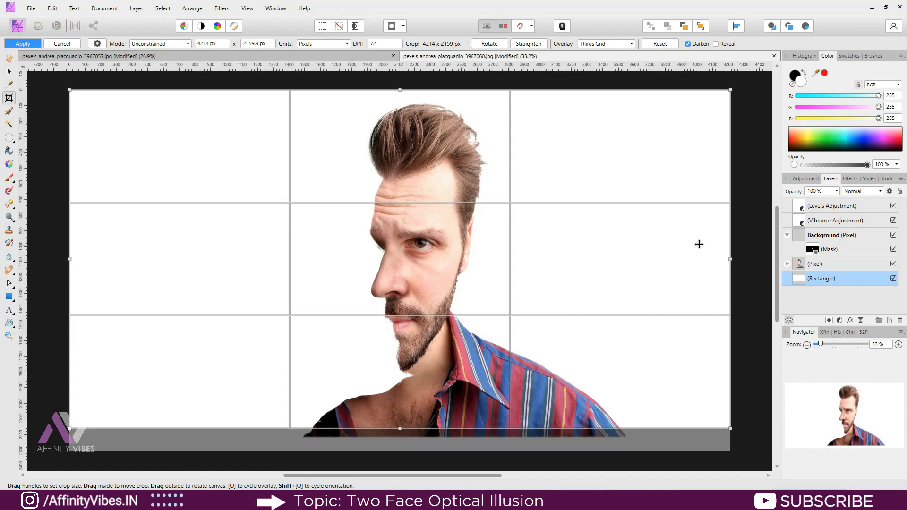
{"action": "left_click_drag", "start_coordinate": [730, 259], "coordinate": [686, 259]}
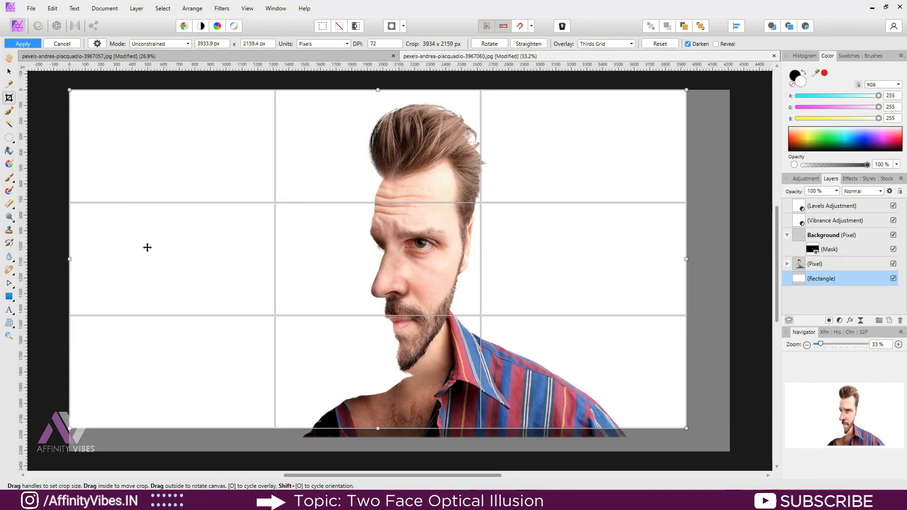
{"action": "left_click_drag", "start_coordinate": [69, 259], "coordinate": [172, 258]}
{"action": "left_click_drag", "start_coordinate": [517, 243], "coordinate": [507, 243]}
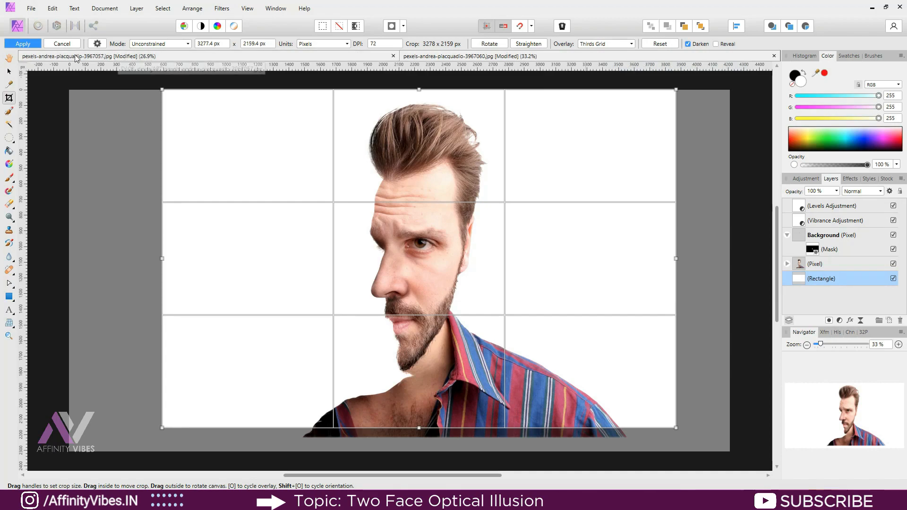
{"action": "left_click", "coordinate": [31, 44]}
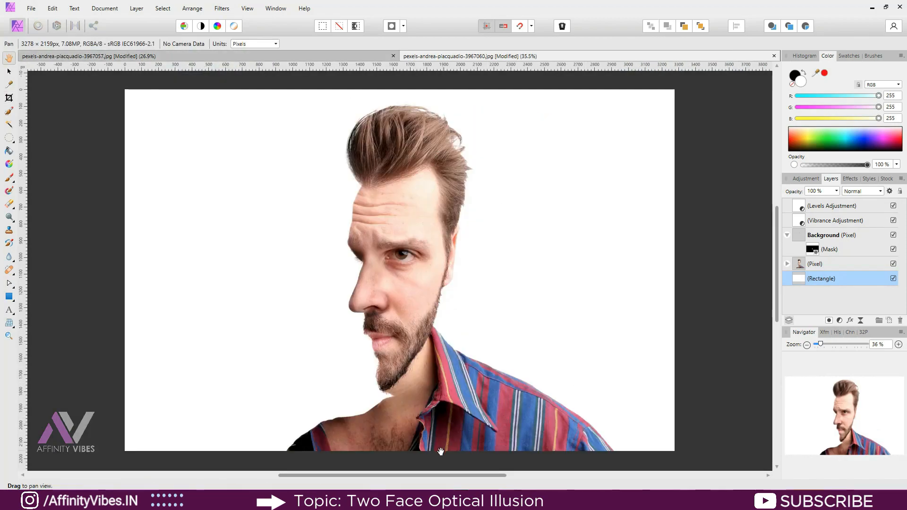
Change the background rectangle's fill colour to light grey F7F7F7
{"action": "left_click_drag", "start_coordinate": [425, 475], "coordinate": [402, 475]}
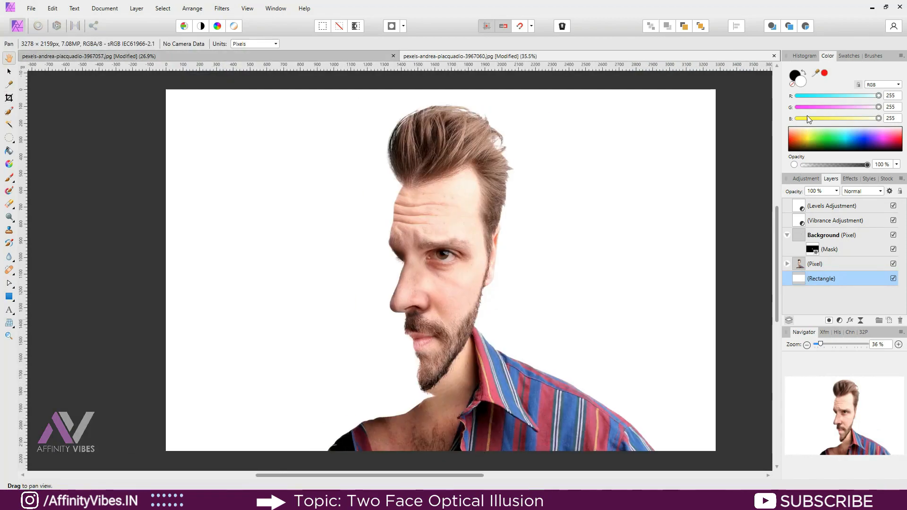
{"action": "double_click", "coordinate": [800, 84]}
{"action": "left_click_drag", "start_coordinate": [593, 109], "coordinate": [552, 117]}
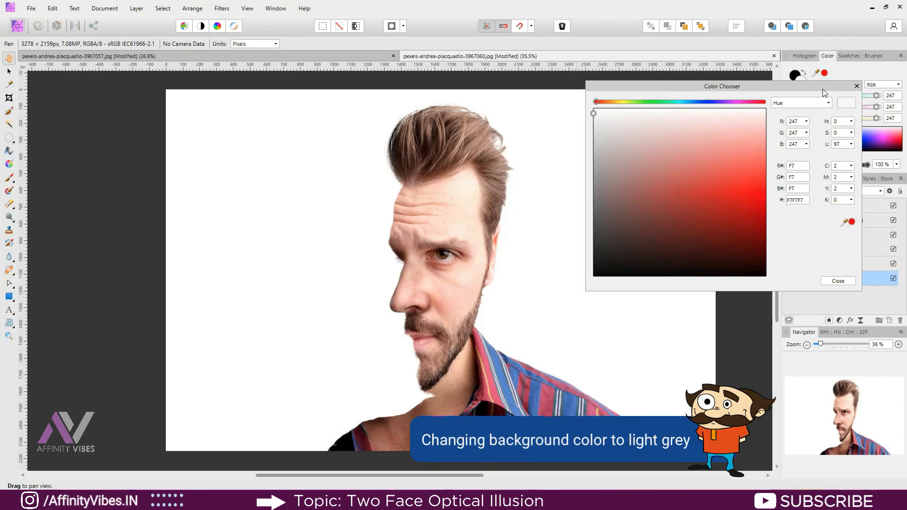
{"action": "left_click", "coordinate": [856, 86]}
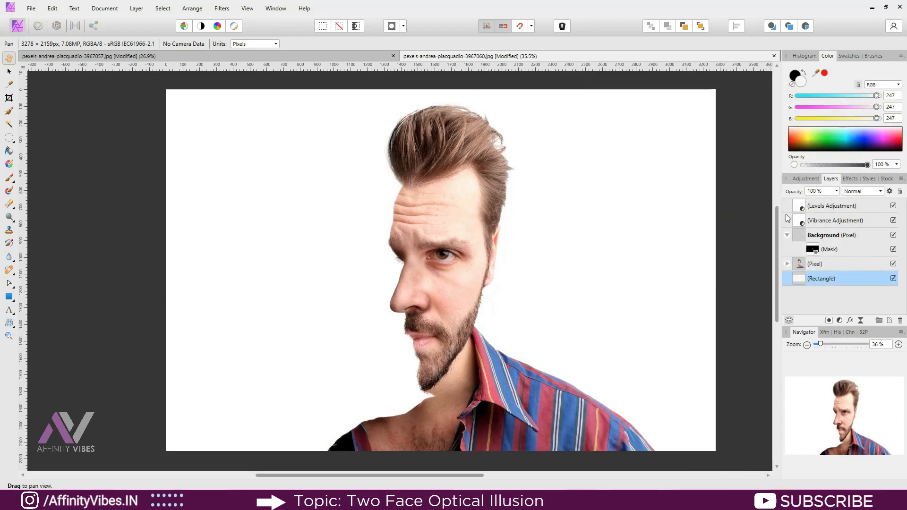
Group all layers and create a merged pixel layer of the visible result above the group
{"action": "key", "text": "ctrl+a"}
{"action": "key", "text": "ctrl+g"}
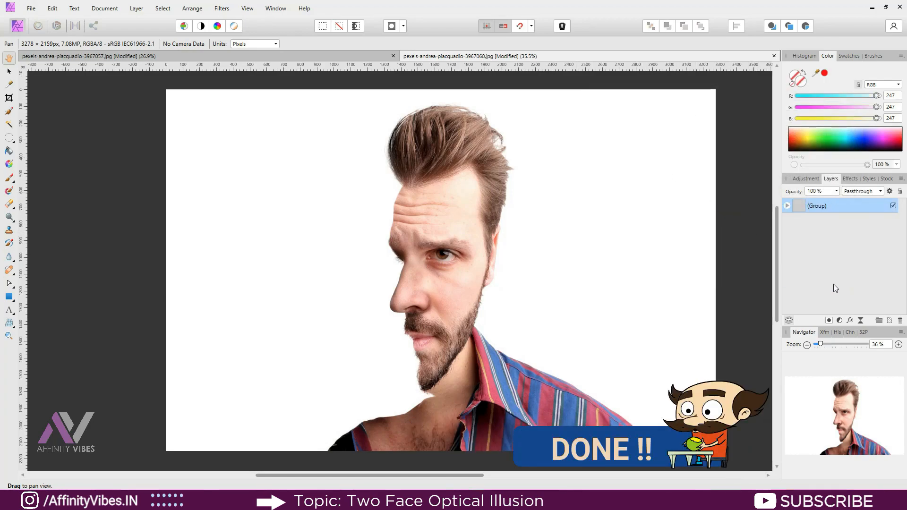
{"action": "key", "text": "ctrl+shift+alt+e"}
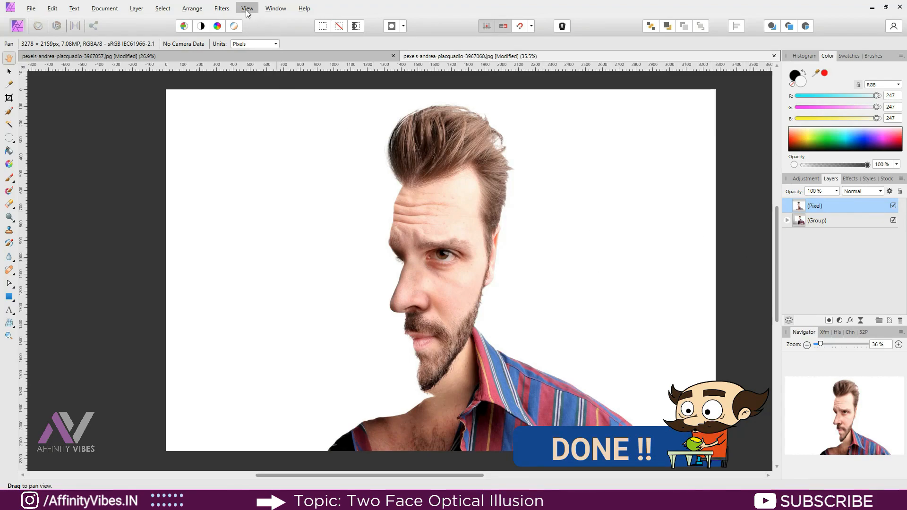
Apply the Topaz Adjust 5 plugin to the merged pixel layer using the Clarity preset from the Adjust 4 Preset List
{"action": "left_click", "coordinate": [221, 8]}
{"action": "mouse_move", "coordinate": [228, 141]}
{"action": "mouse_move", "coordinate": [365, 151]}
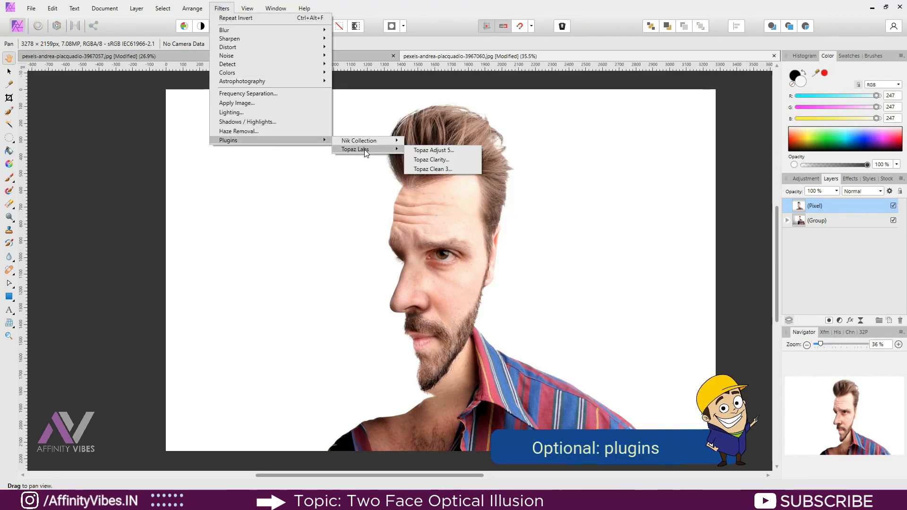
{"action": "left_click", "coordinate": [446, 150]}
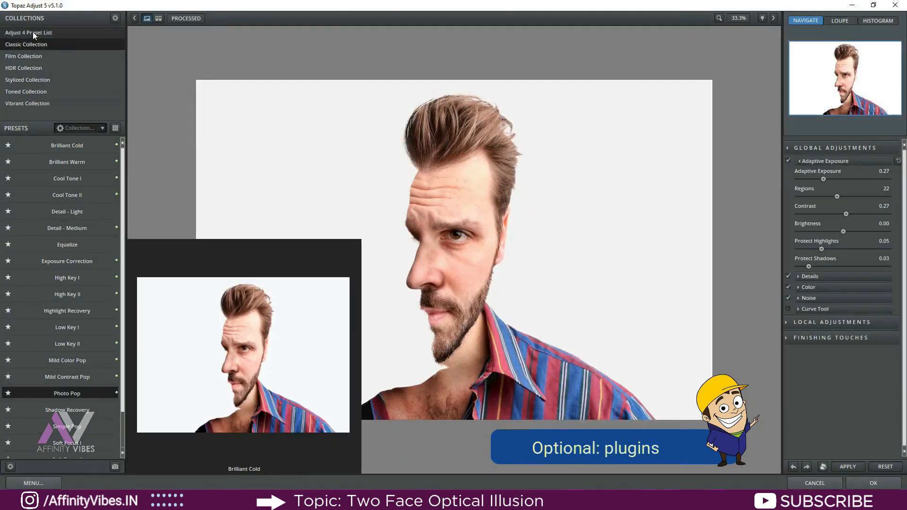
{"action": "left_click", "coordinate": [33, 33]}
{"action": "left_click", "coordinate": [65, 147]}
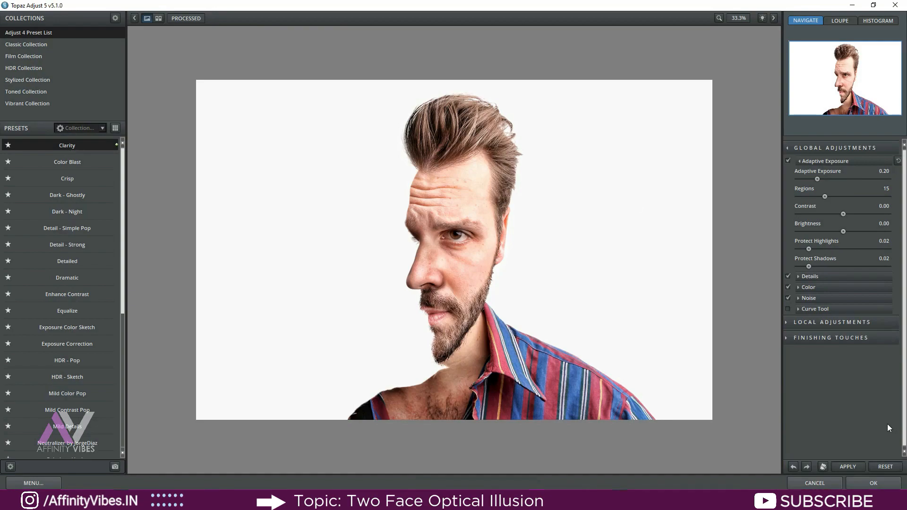
{"action": "left_click", "coordinate": [865, 487]}
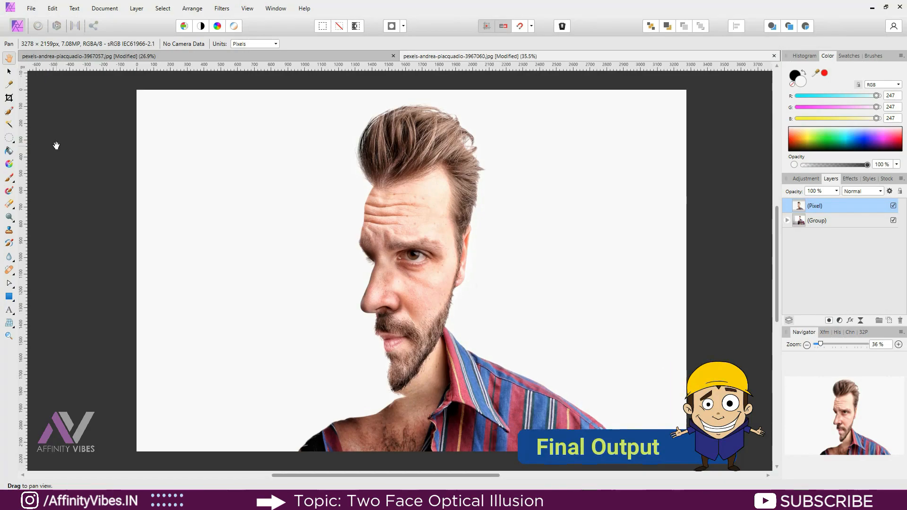
Examine the finished composite at 100% from the eyes down to the collar, and return to the whole image
{"action": "key", "text": "ctrl+plus"}
{"action": "key", "text": "ctrl+plus"}
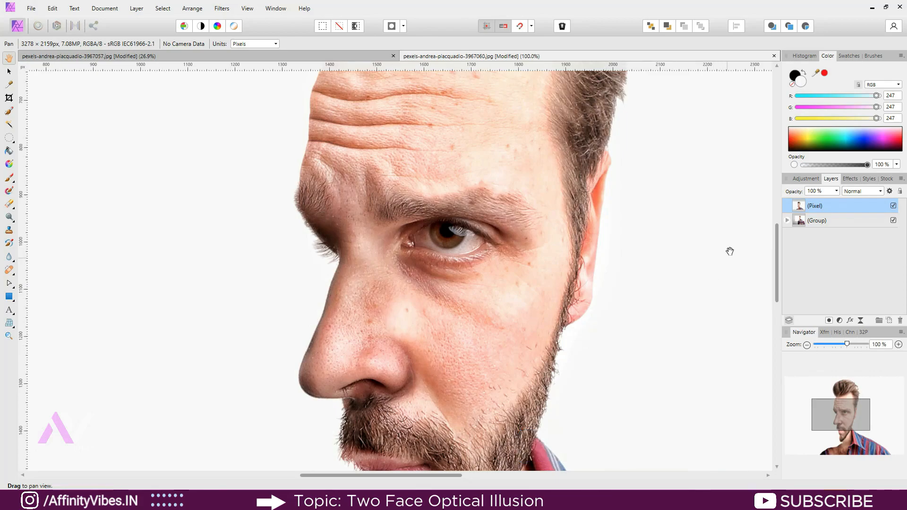
{"action": "left_click_drag", "start_coordinate": [776, 264], "coordinate": [777, 333]}
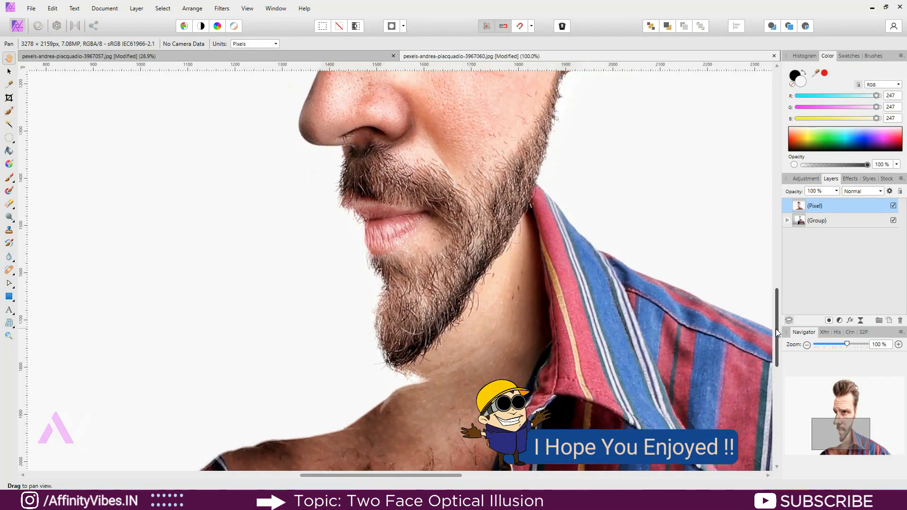
{"action": "key", "text": "ctrl+0"}
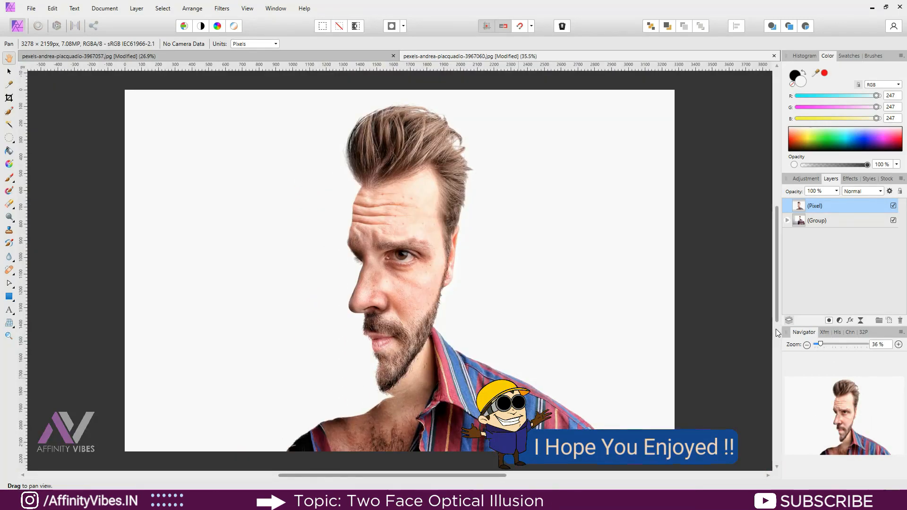